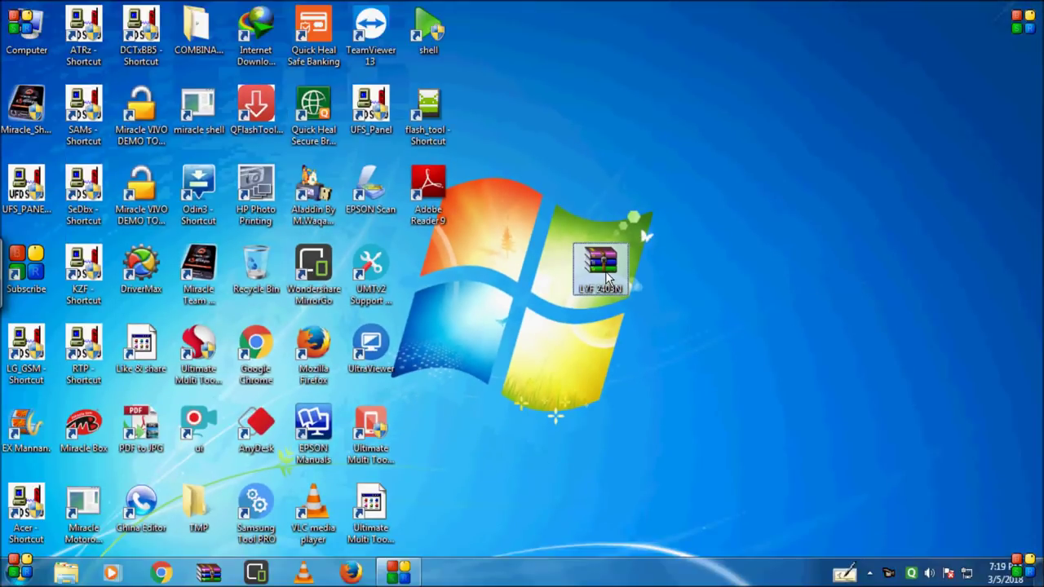
Check the file properties of the LYF 2403N archive on the desktop, including its size.
right_click(607, 277)
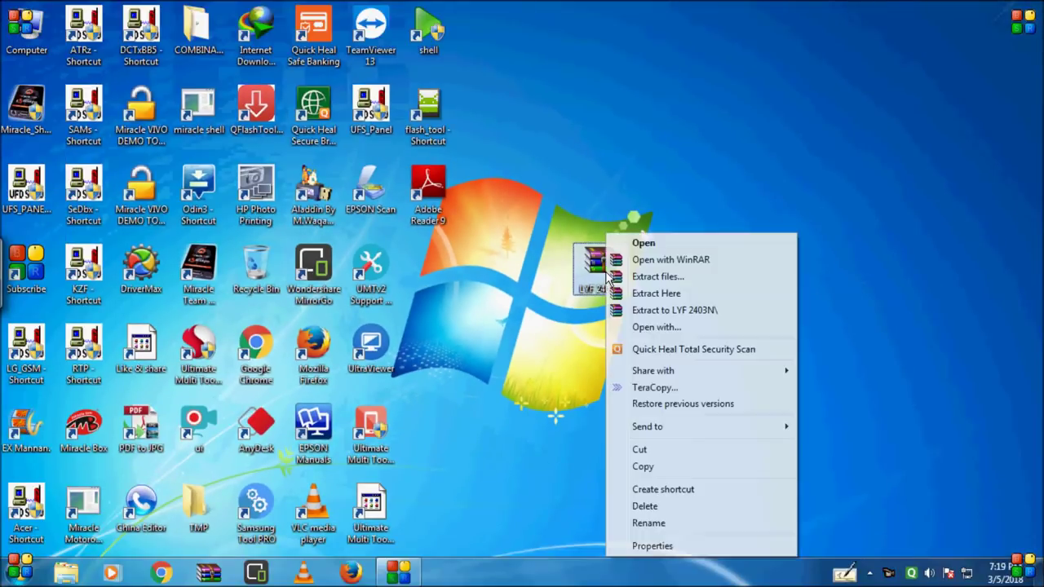
left_click(651, 546)
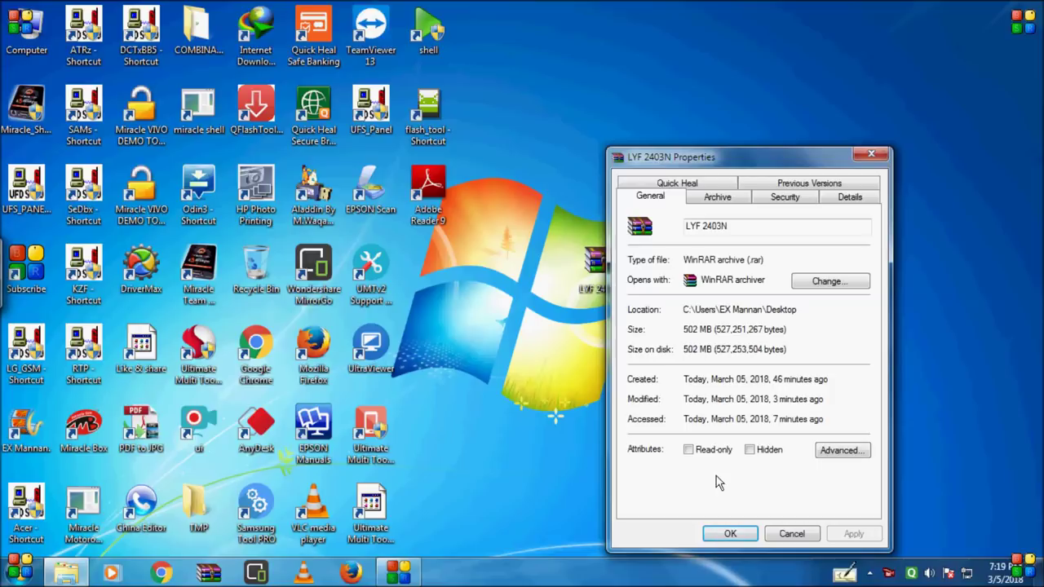
left_click(728, 534)
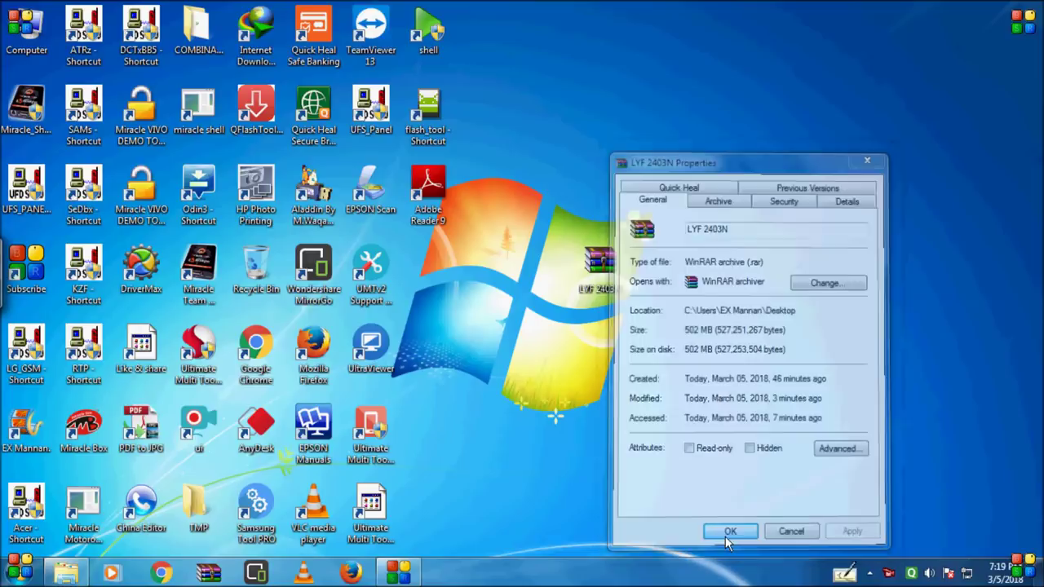
Extract the LYF 2403N archive into its own LYF 2403N folder and move the progress window clear of the desktop icons.
right_click(595, 273)
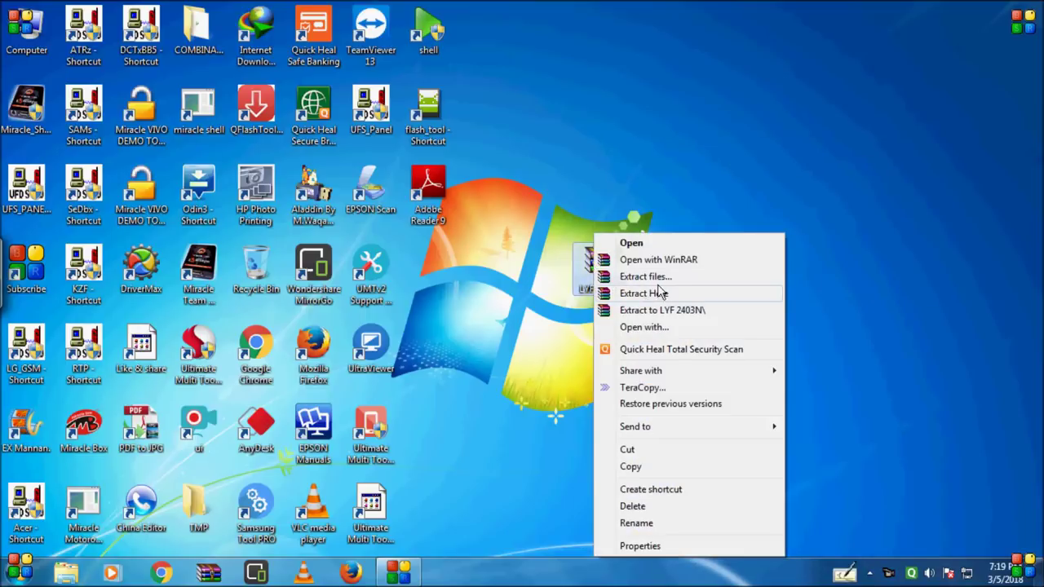
left_click(677, 313)
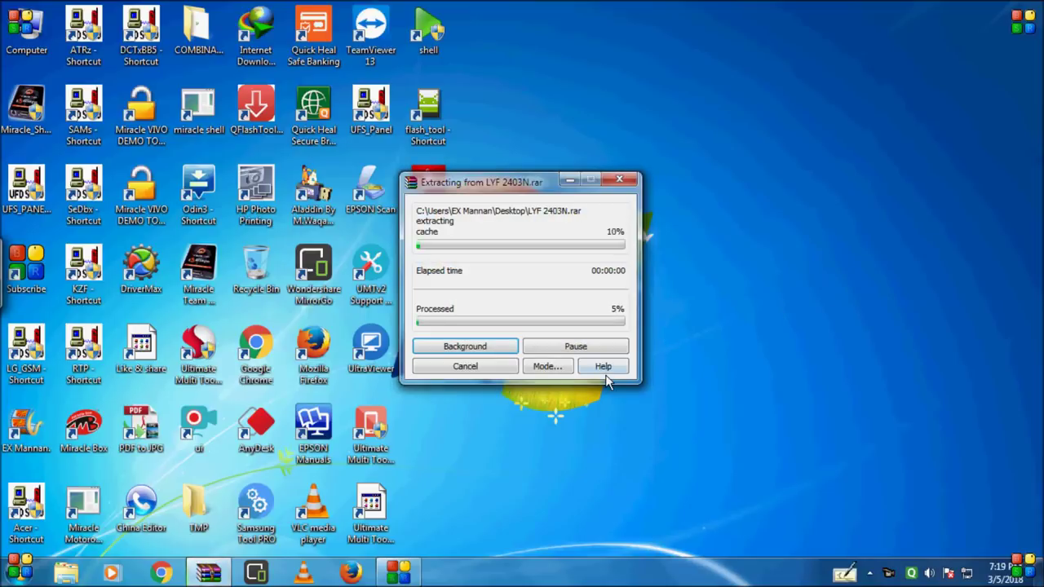
left_click_drag(557, 174, 868, 119)
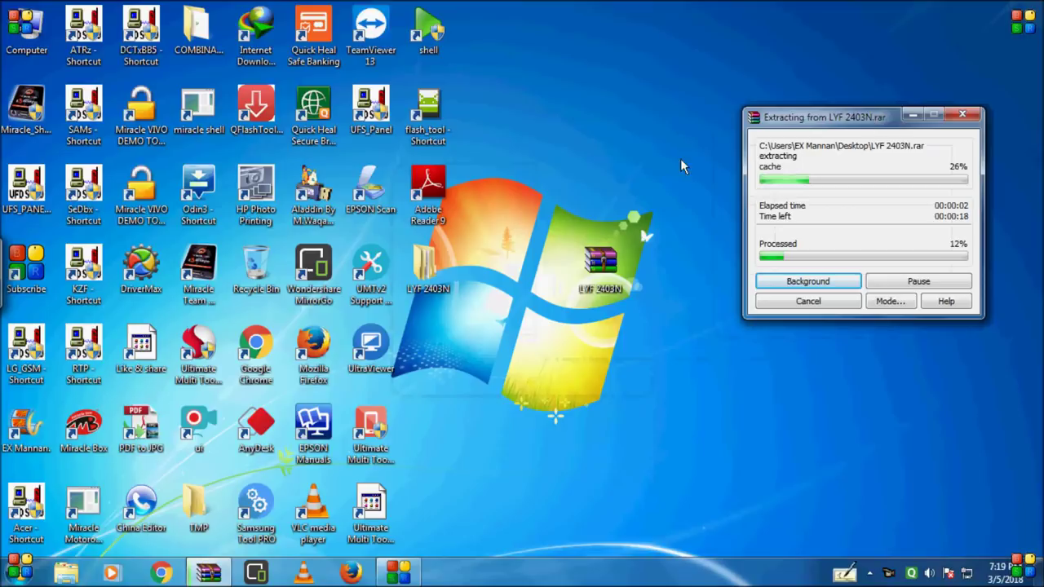
Refresh the desktop and move the new LYF 2403N folder to the empty area below its archive.
right_click(618, 94)
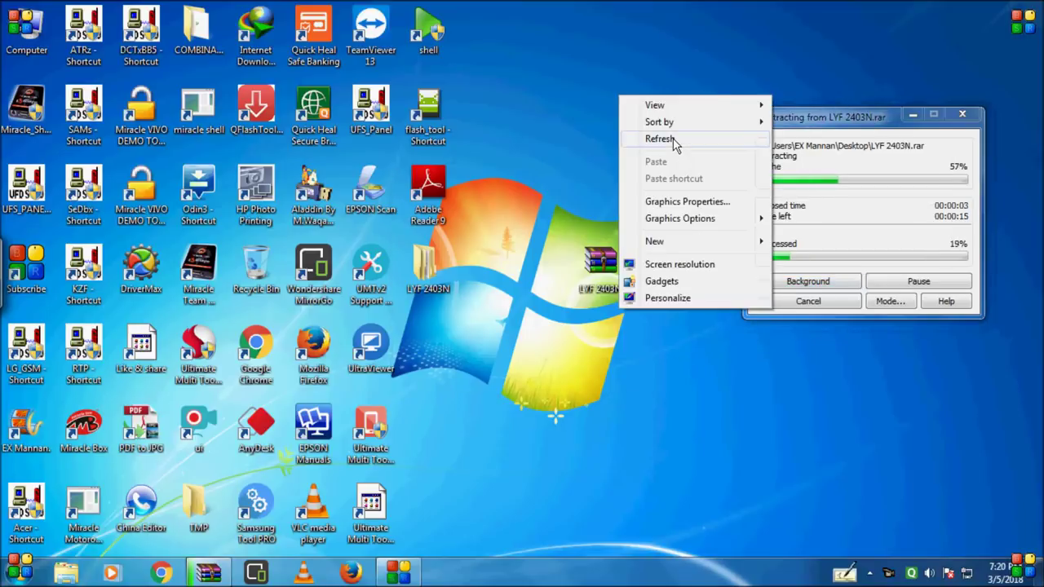
left_click(674, 140)
left_click_drag(428, 267, 662, 359)
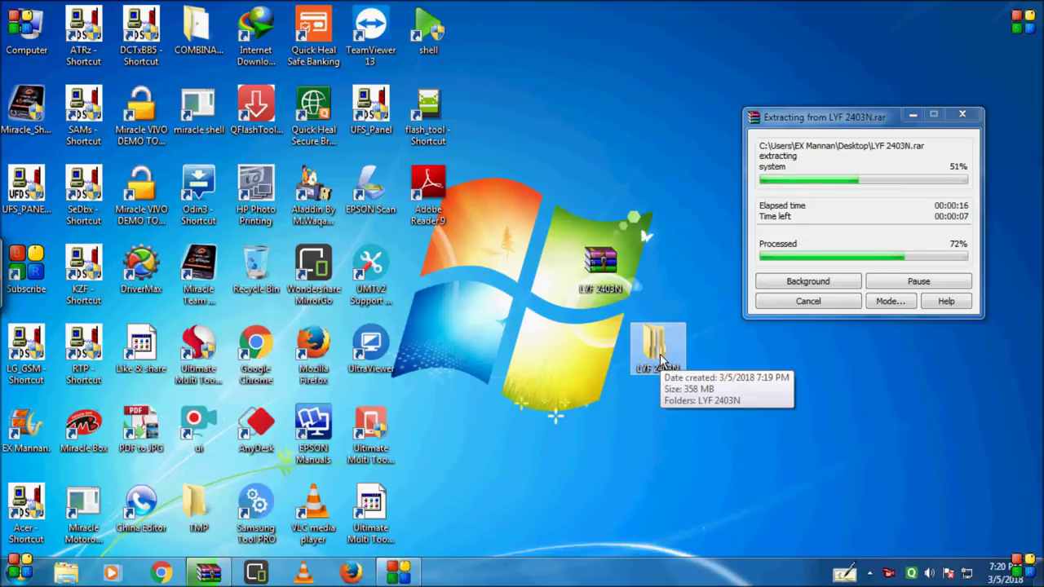
right_click(616, 62)
left_click(666, 106)
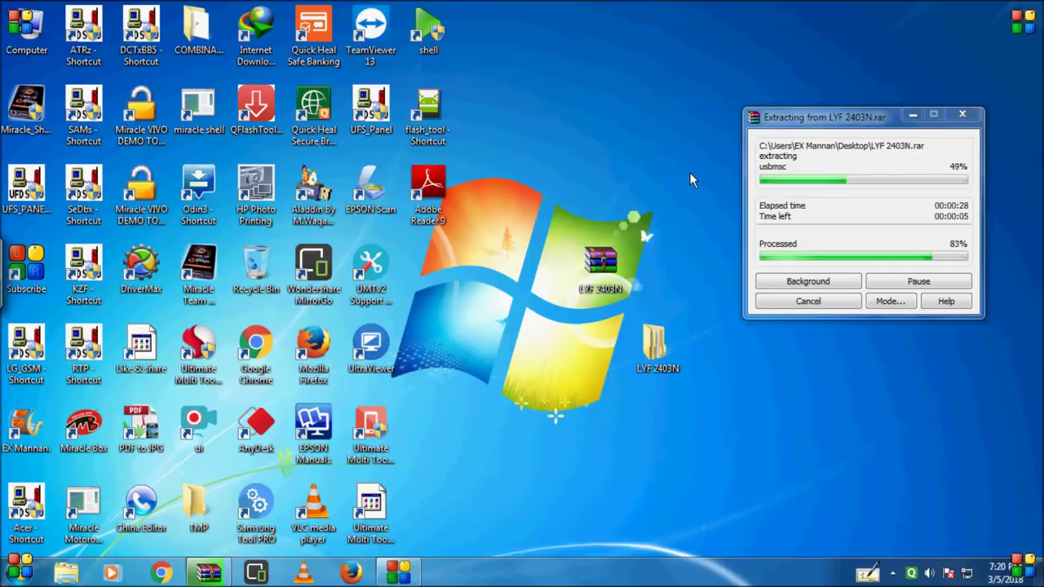
right_click(696, 46)
left_click(736, 93)
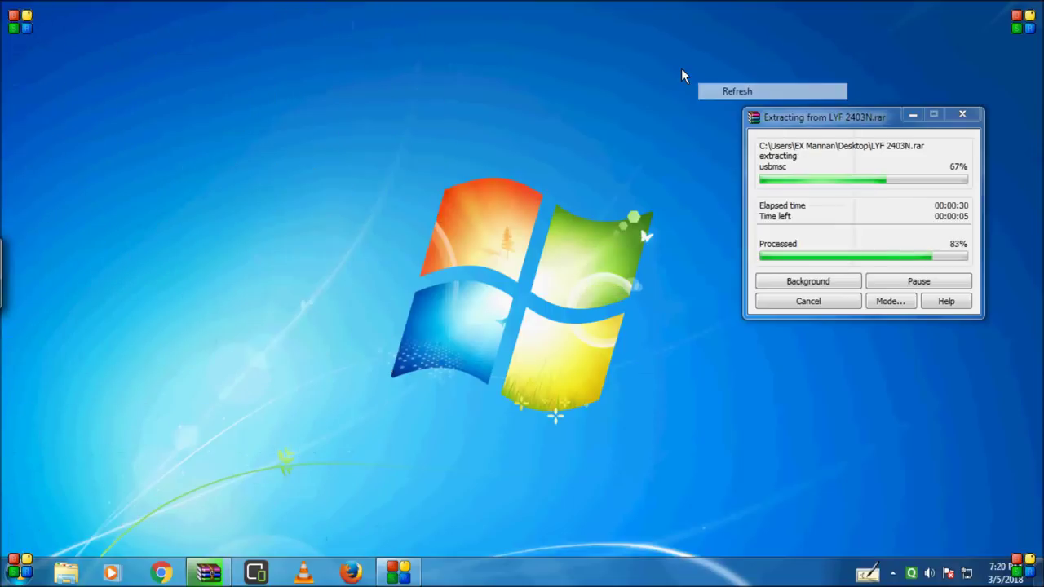
right_click(689, 65)
left_click(727, 112)
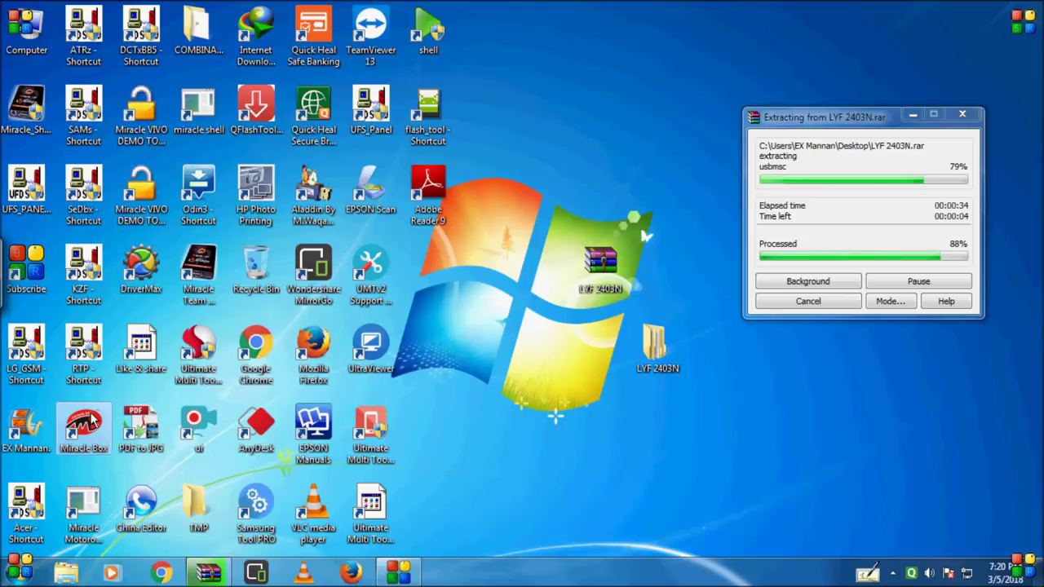
Launch Miracle Box from its desktop shortcut.
right_click(93, 419)
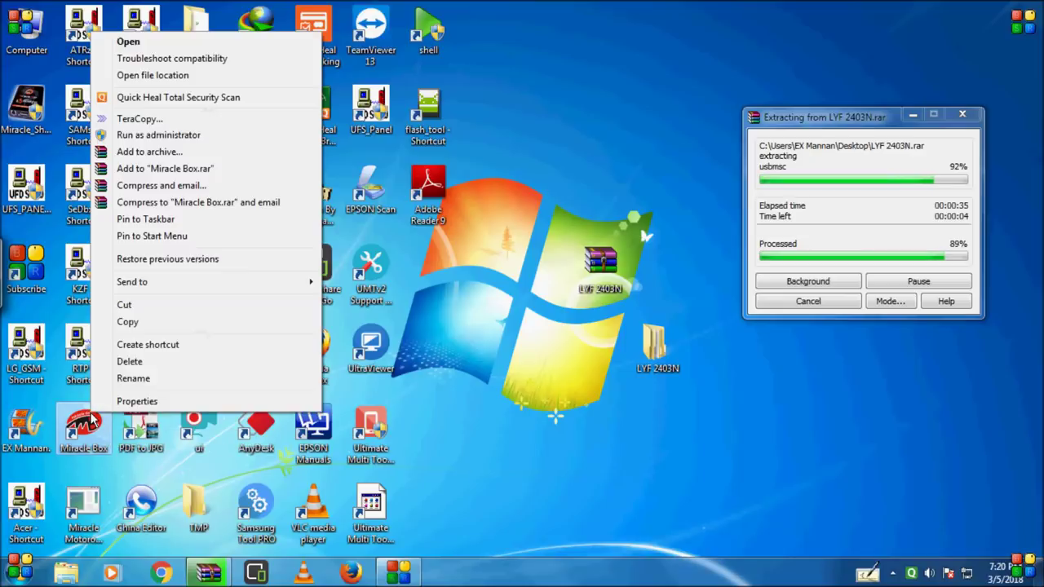
left_click(140, 43)
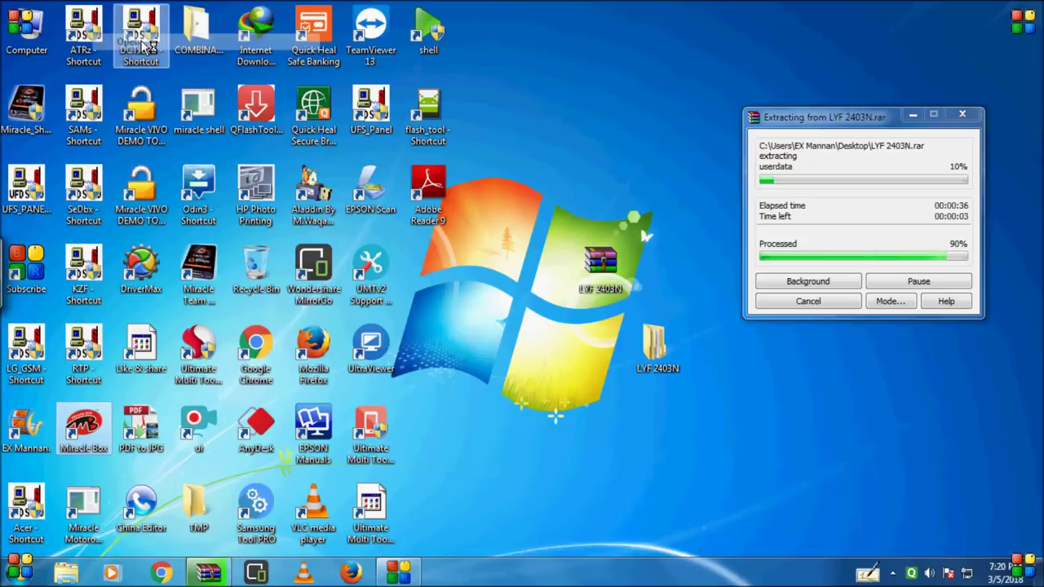
right_click(610, 81)
left_click(661, 128)
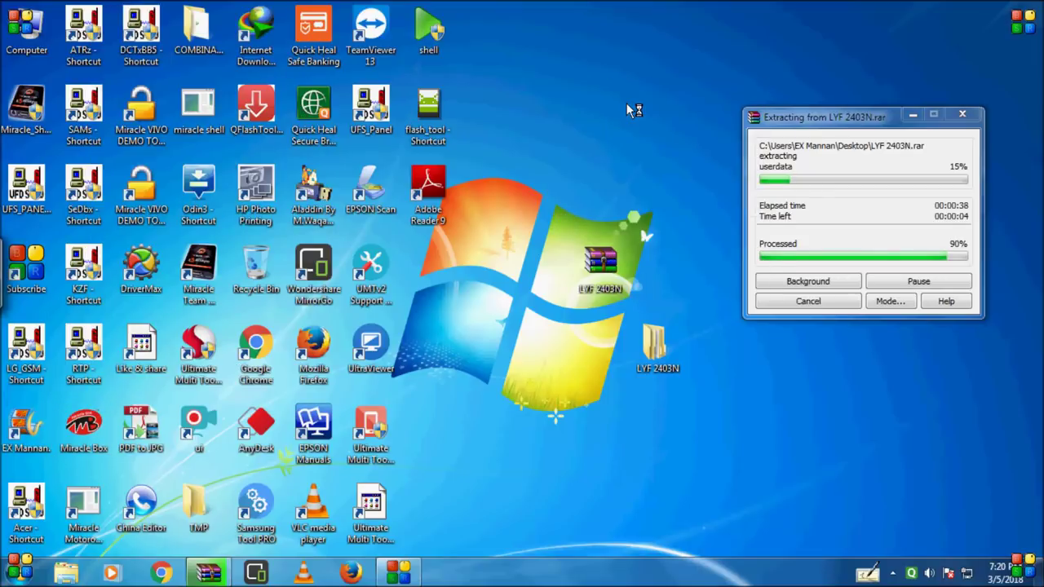
right_click(626, 103)
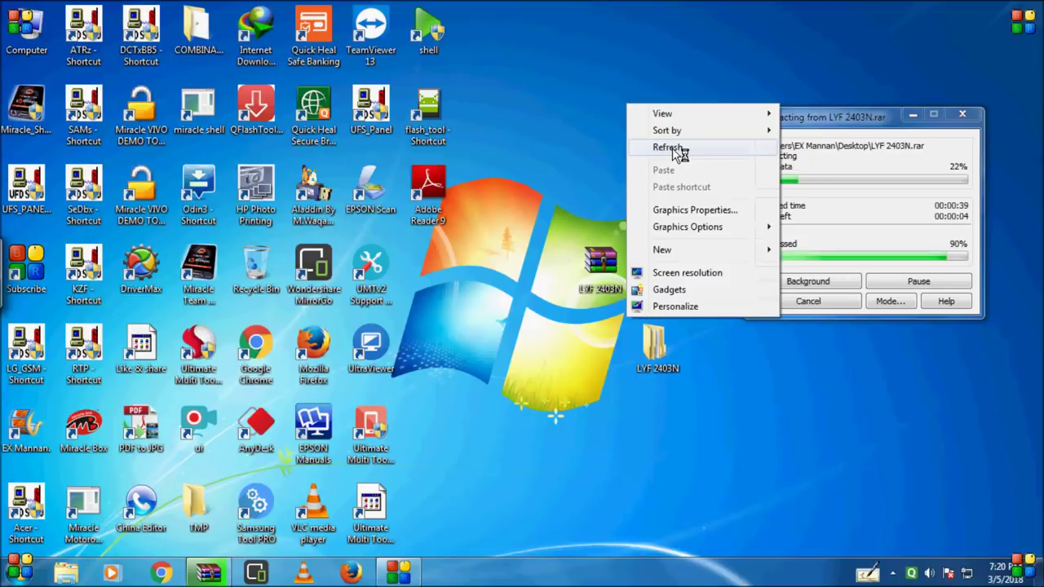
left_click(672, 147)
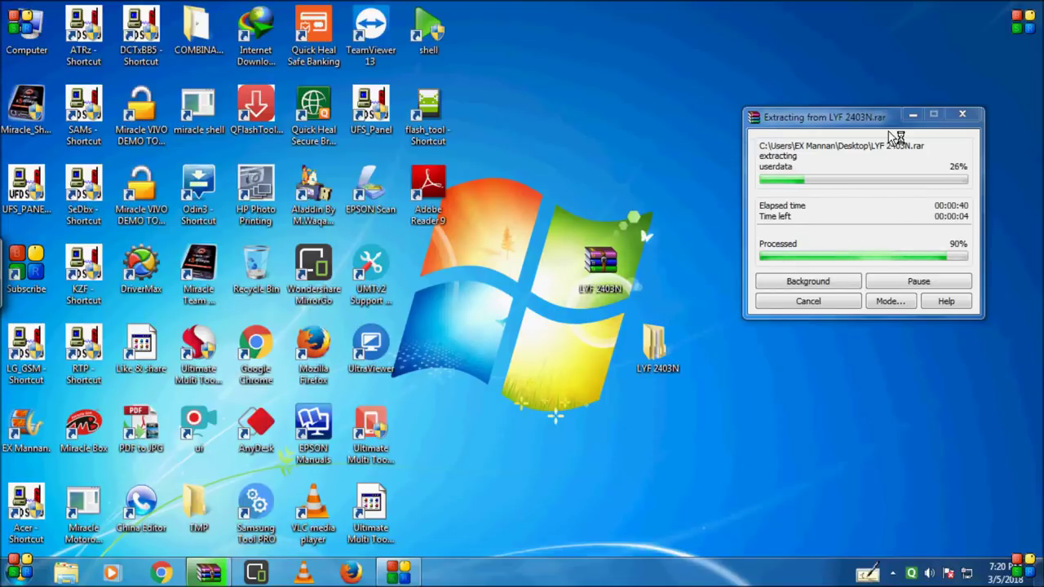
left_click_drag(879, 120, 890, 82)
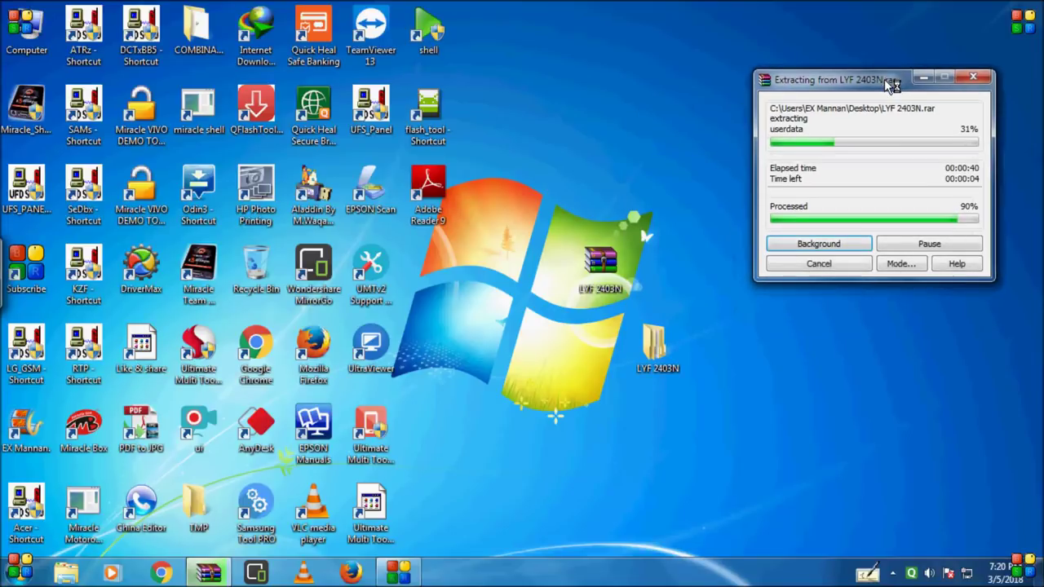
right_click(623, 62)
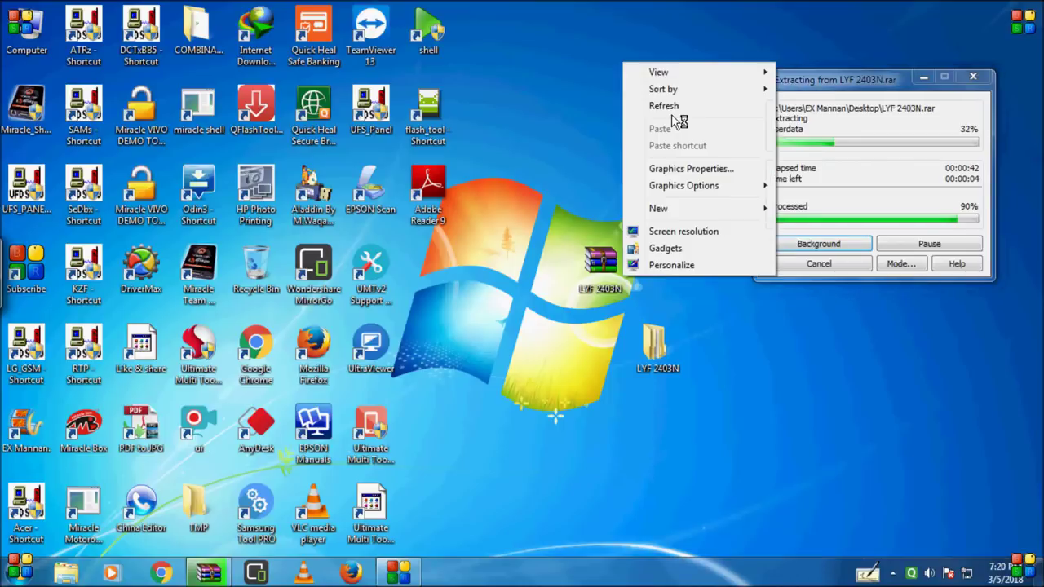
left_click(667, 107)
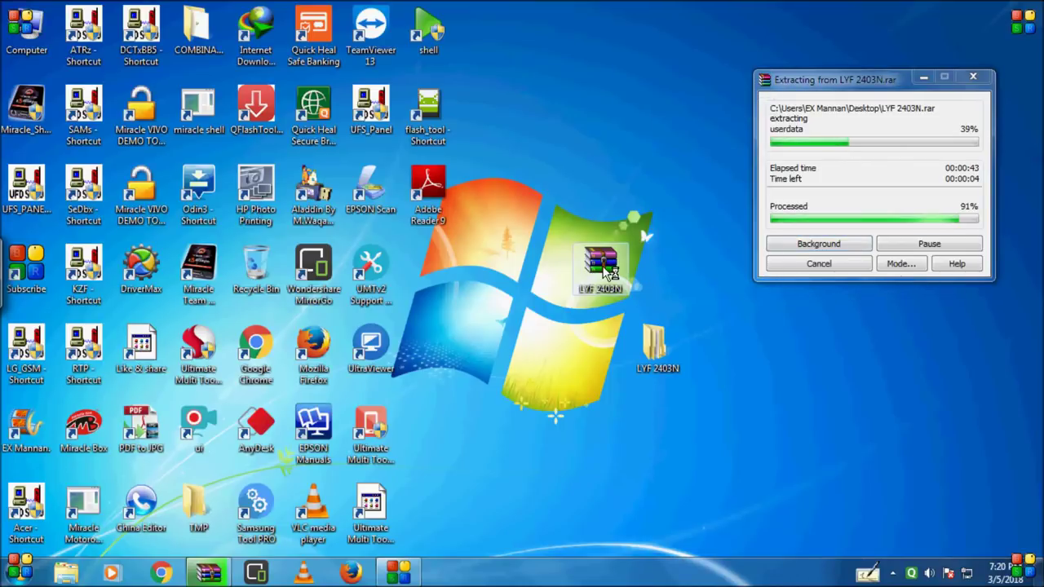
Line up the LYF 2403N archive and its extracted folder below the Adobe Reader 9 icon and refresh the desktop.
left_click_drag(608, 273, 436, 273)
left_click_drag(648, 349, 442, 341)
right_click(558, 259)
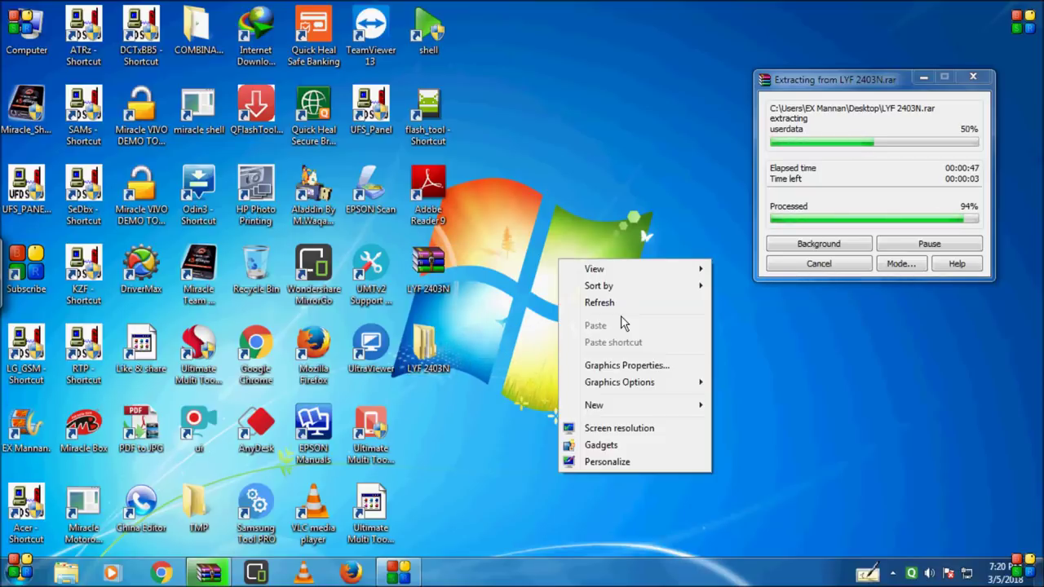
left_click(600, 302)
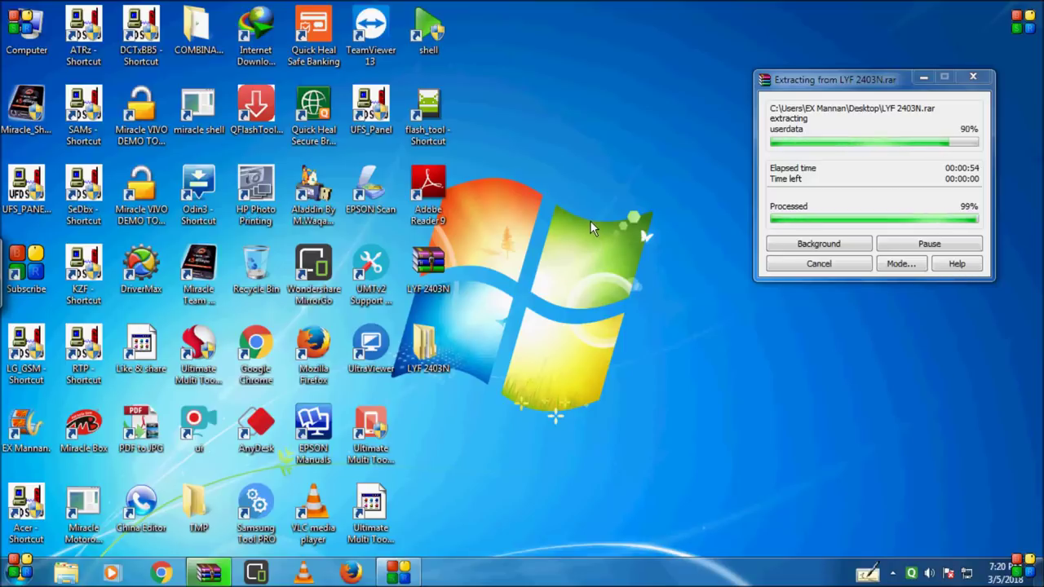
right_click(636, 257)
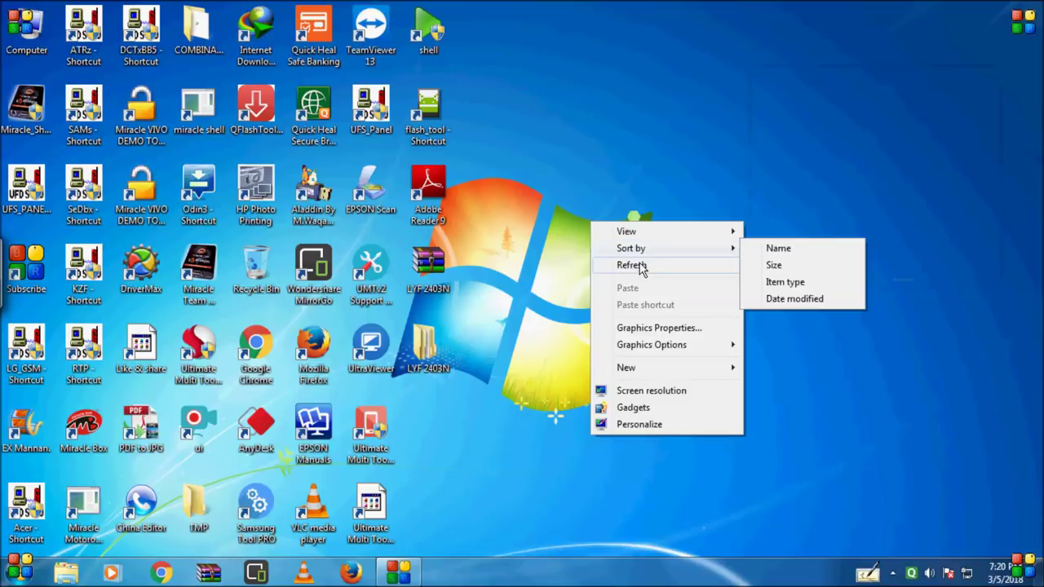
left_click(640, 264)
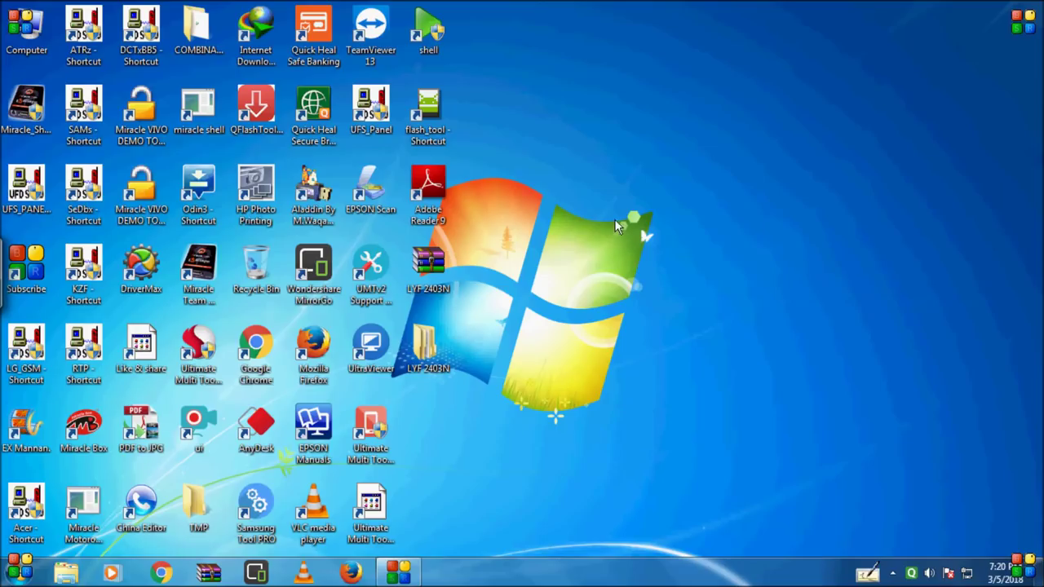
right_click(653, 260)
left_click(661, 269)
right_click(682, 284)
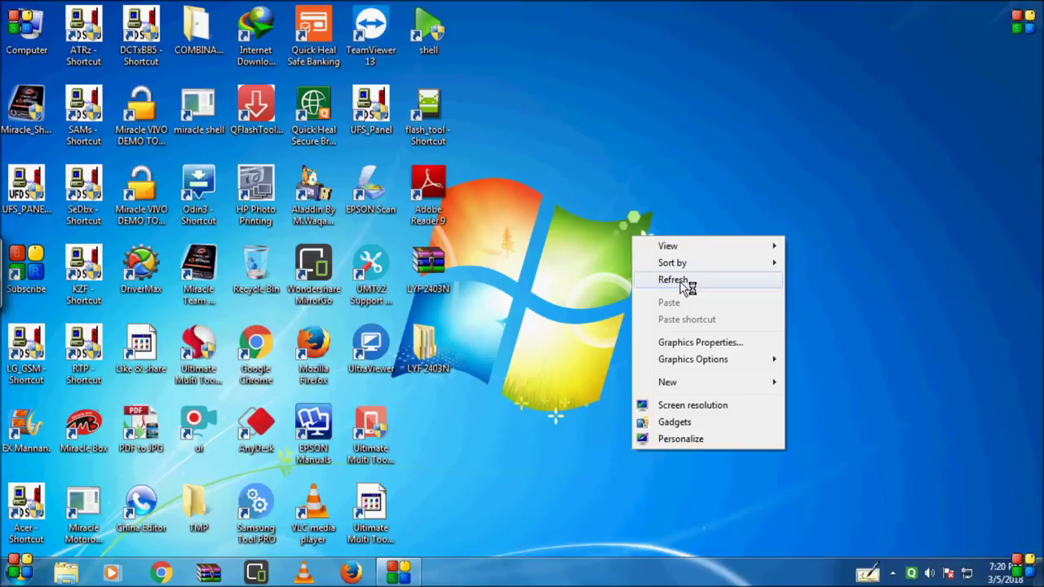
left_click(688, 285)
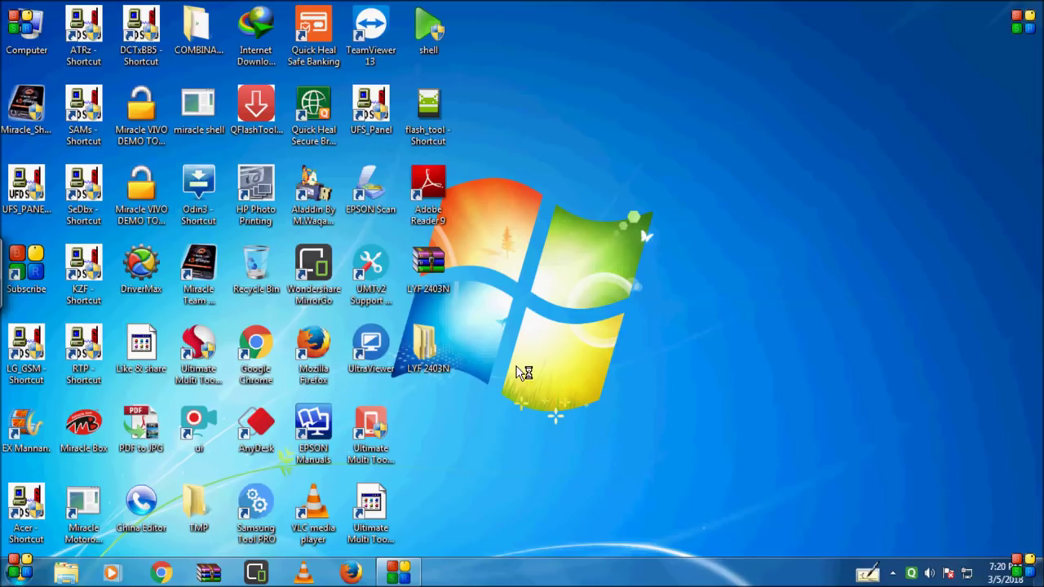
Check the properties of the extracted LYF 2403N folder, including its size and contents.
right_click(435, 364)
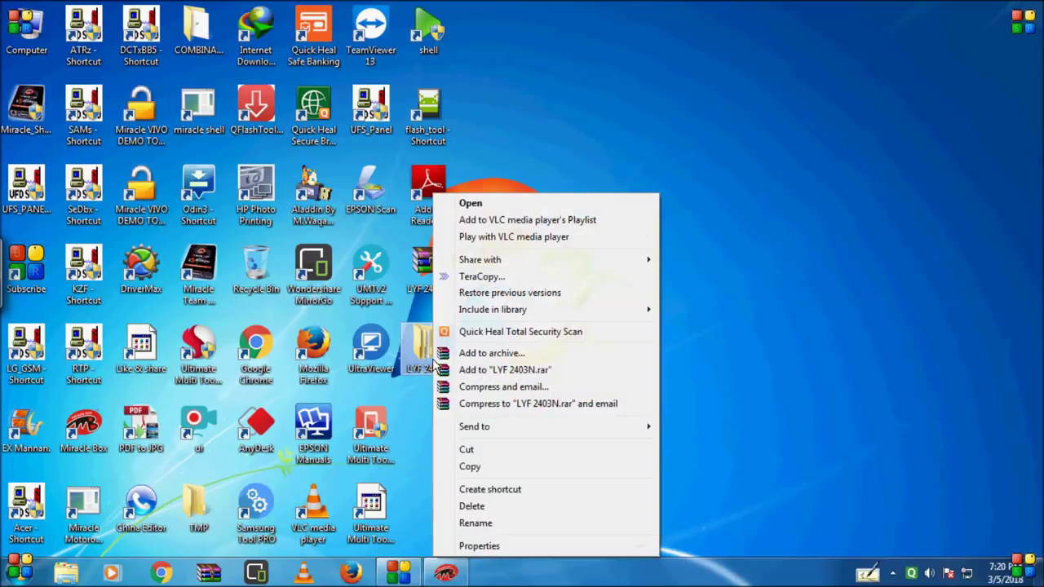
left_click(487, 546)
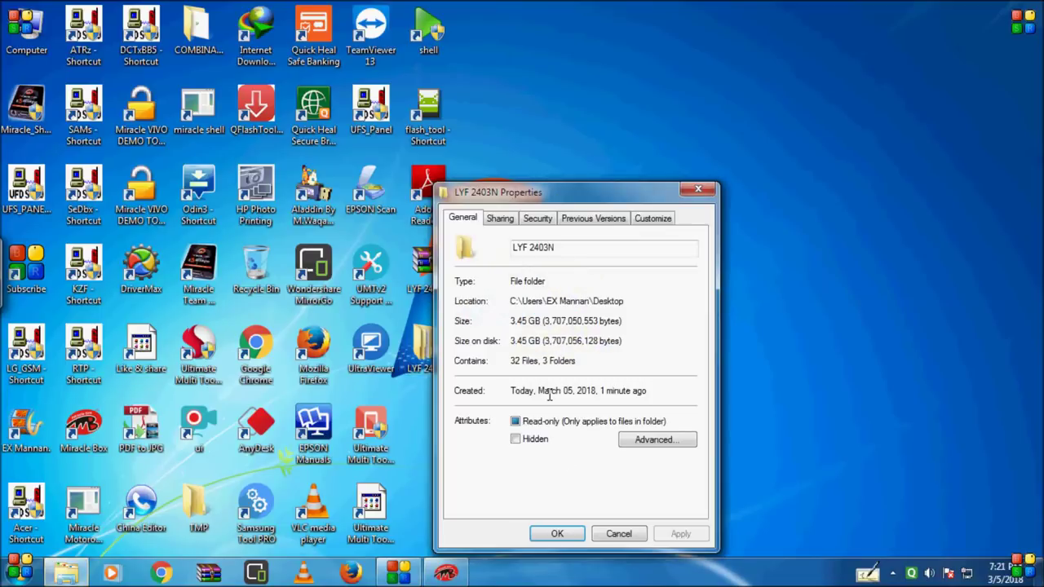
left_click(618, 535)
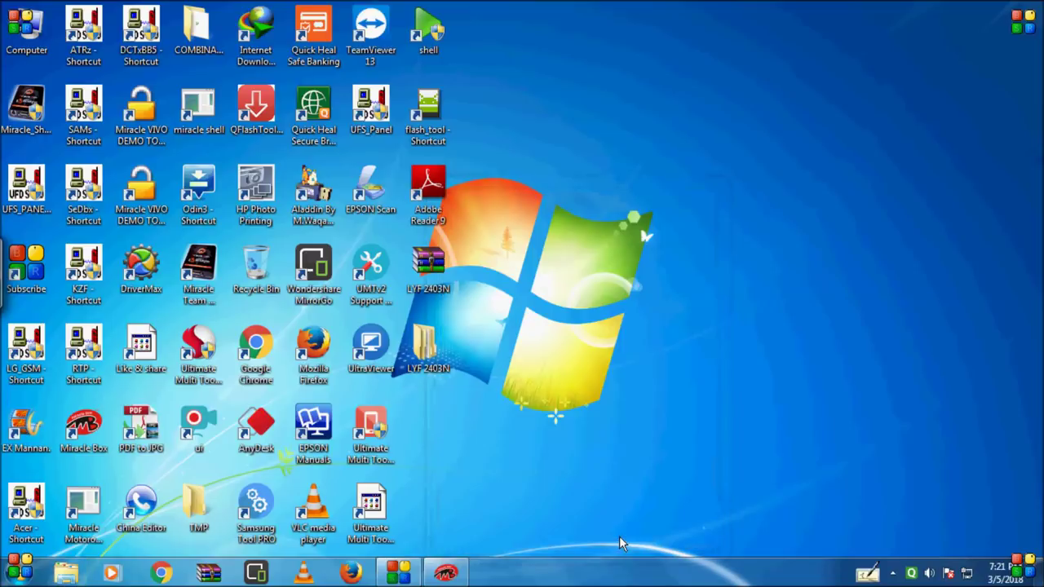
right_click(608, 280)
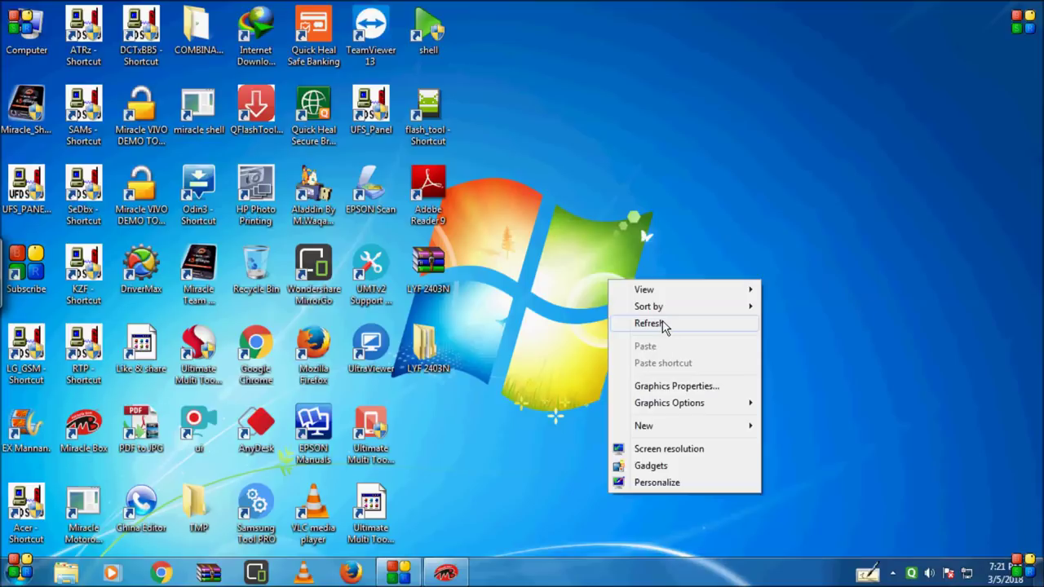
left_click(663, 325)
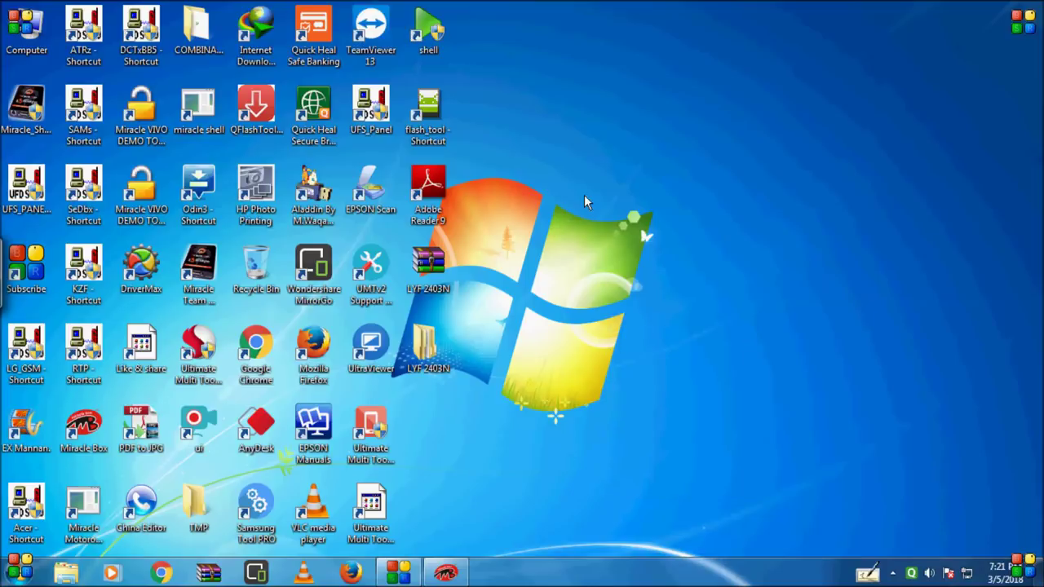
right_click(585, 197)
left_click(644, 248)
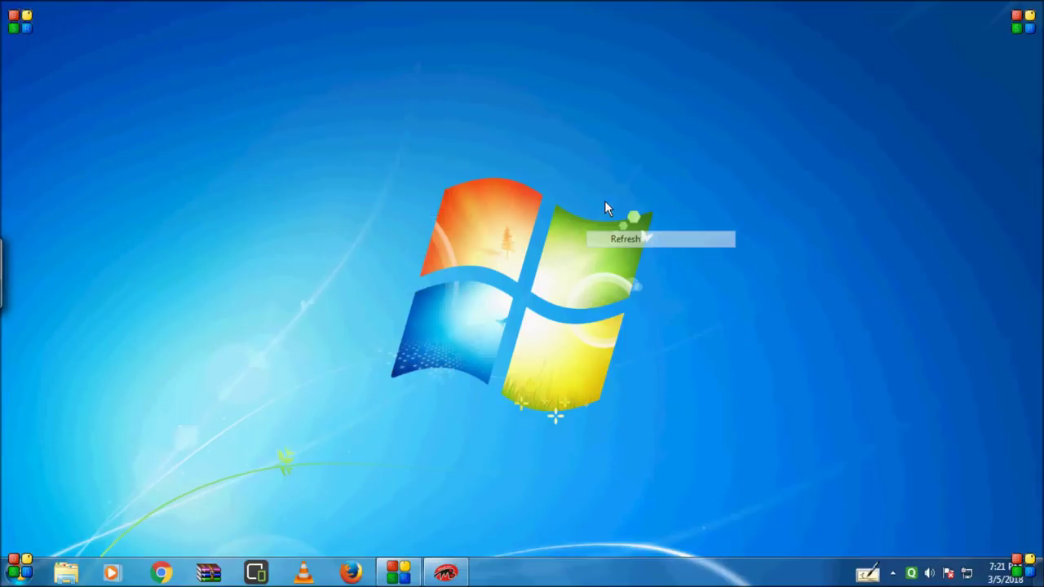
right_click(606, 204)
left_click(654, 249)
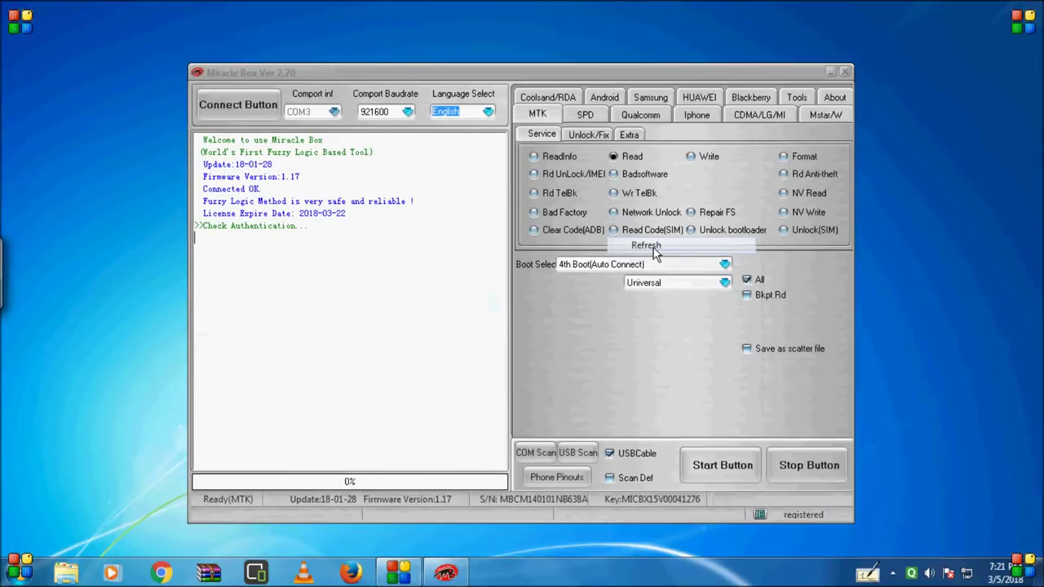
Move the Miracle Box window clear of the desktop icons and show the Qualcomm Flashing options.
left_click_drag(543, 70, 707, 51)
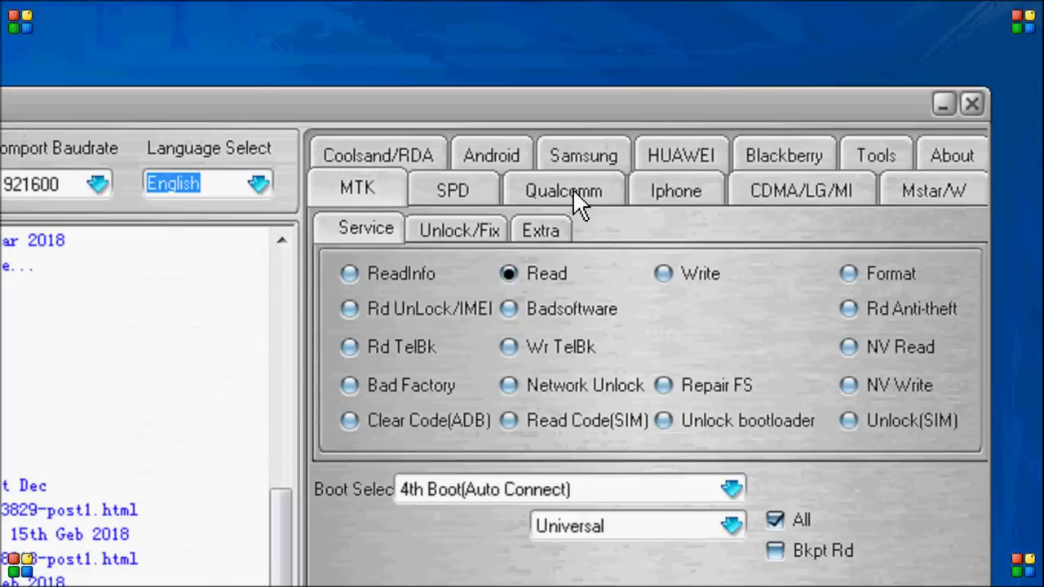
left_click(575, 199)
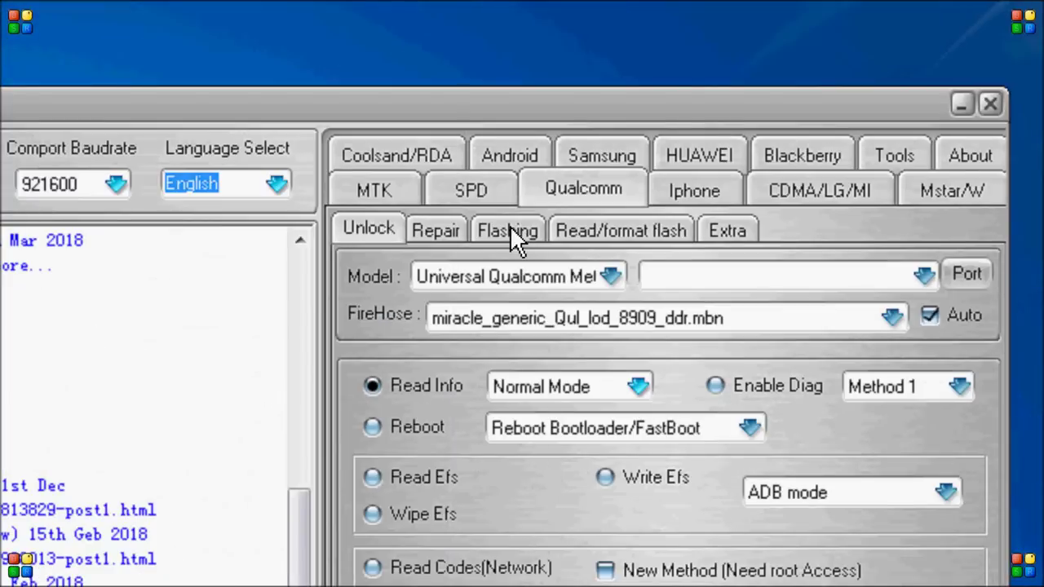
left_click(510, 231)
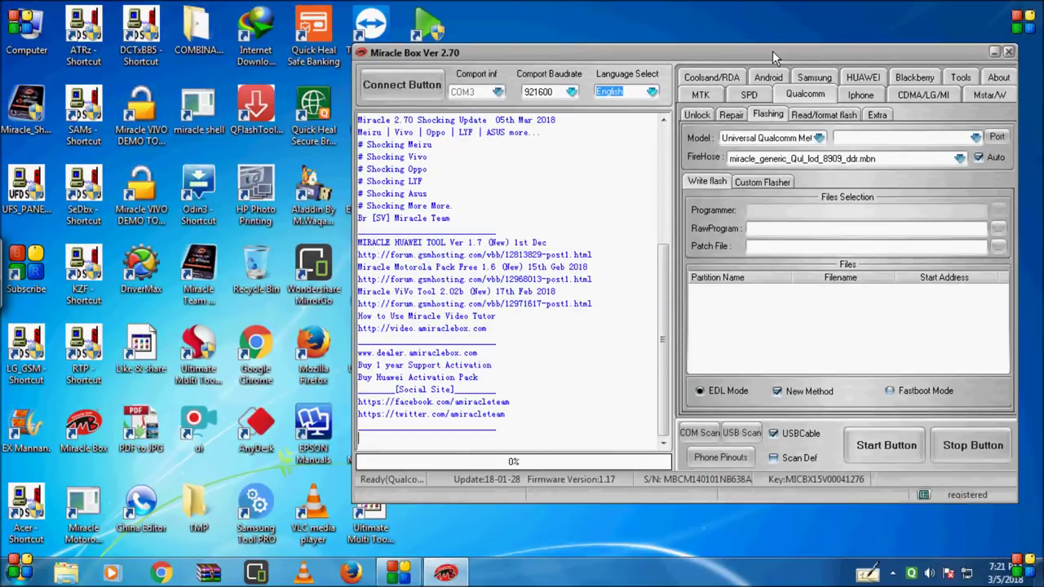
Reposition the Miracle Box window and turn off the Auto option for the FireHose loader.
left_click_drag(773, 53, 697, 56)
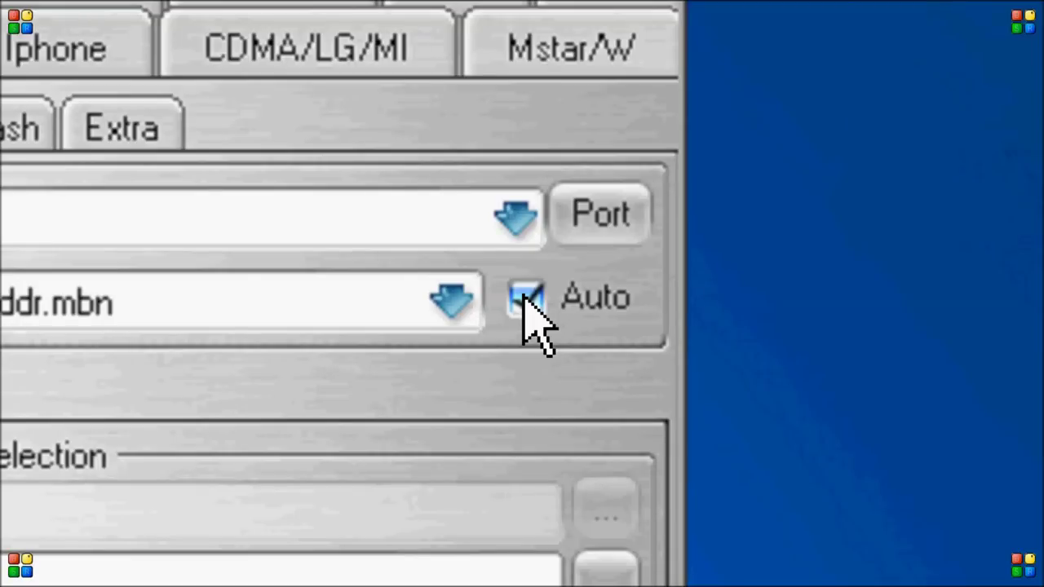
left_click(526, 300)
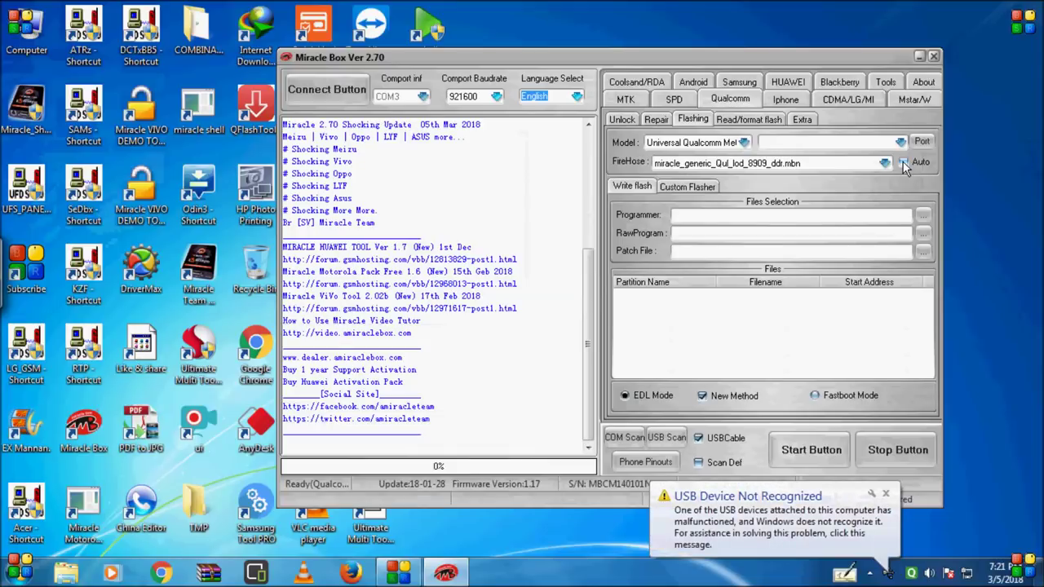
left_click(904, 164)
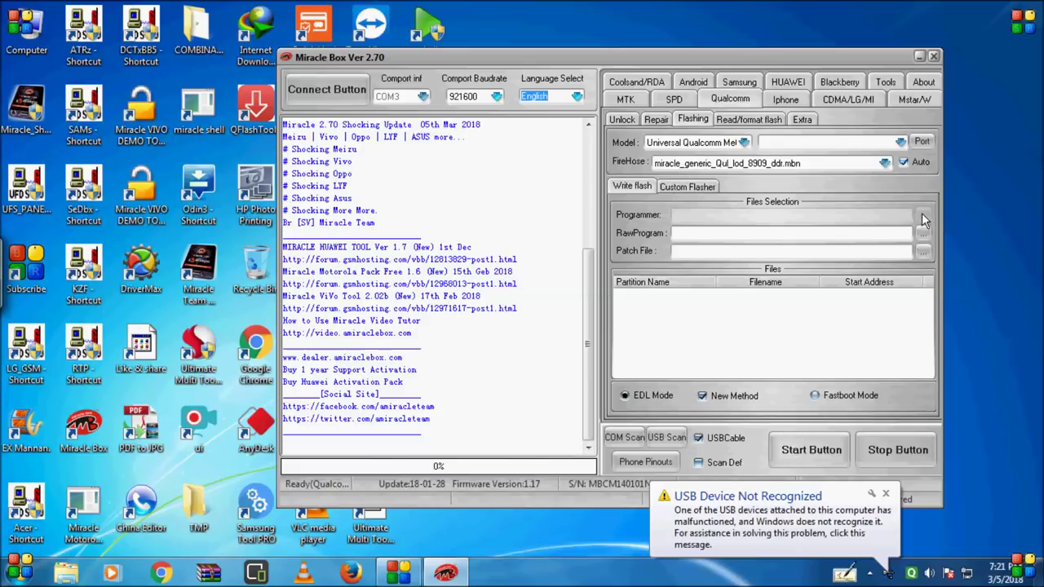
left_click(902, 163)
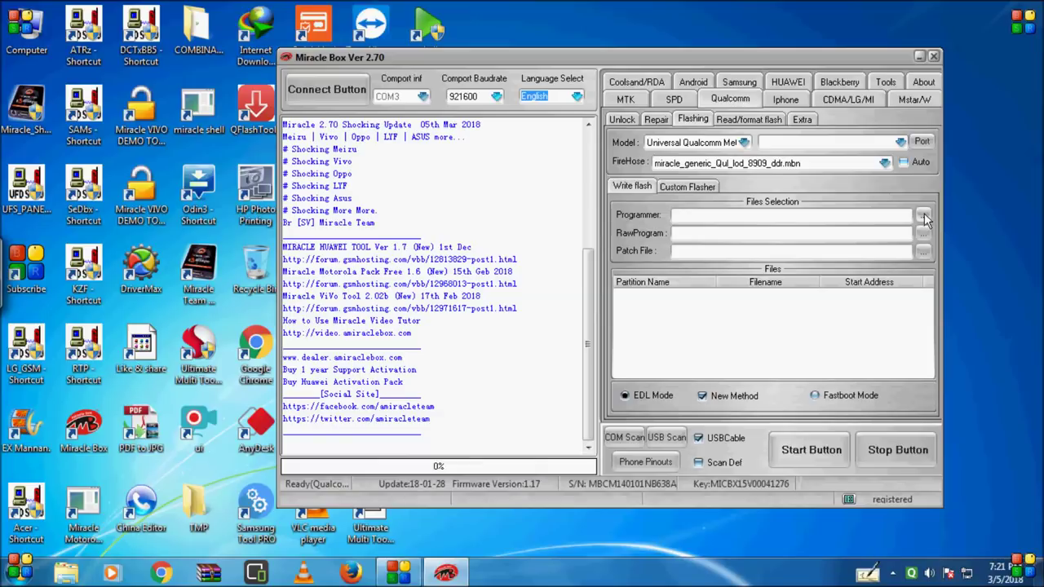
Browse for the flash programmer from the desktop down through the nested LYF 2403N folders.
left_click(924, 215)
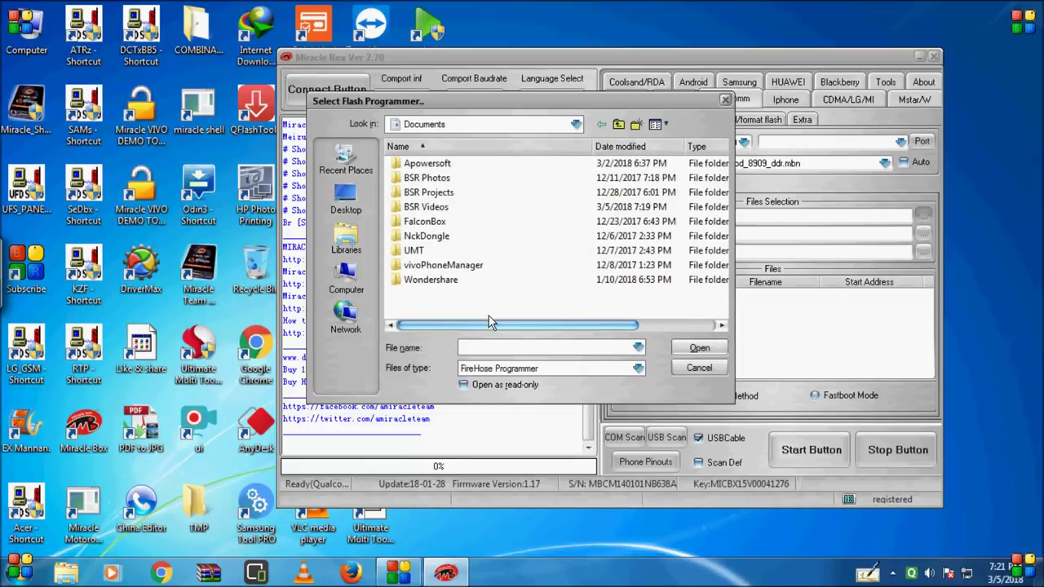
left_click(346, 198)
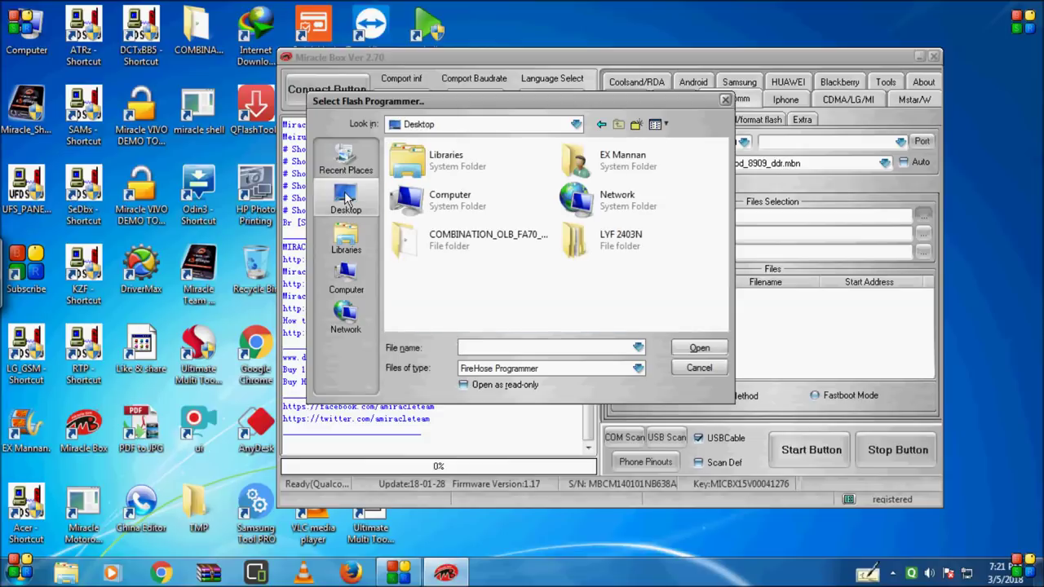
left_click(619, 241)
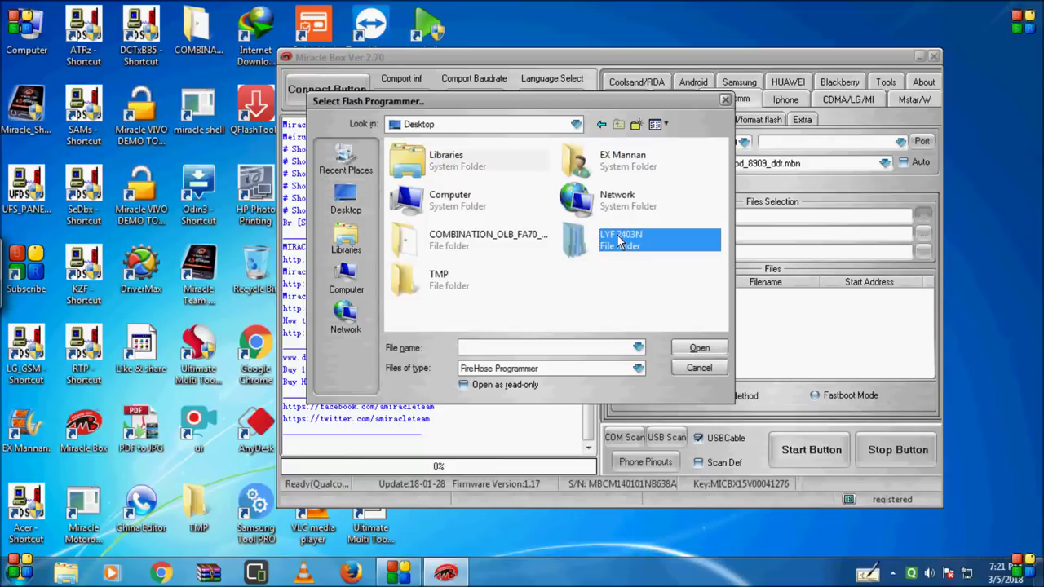
right_click(619, 240)
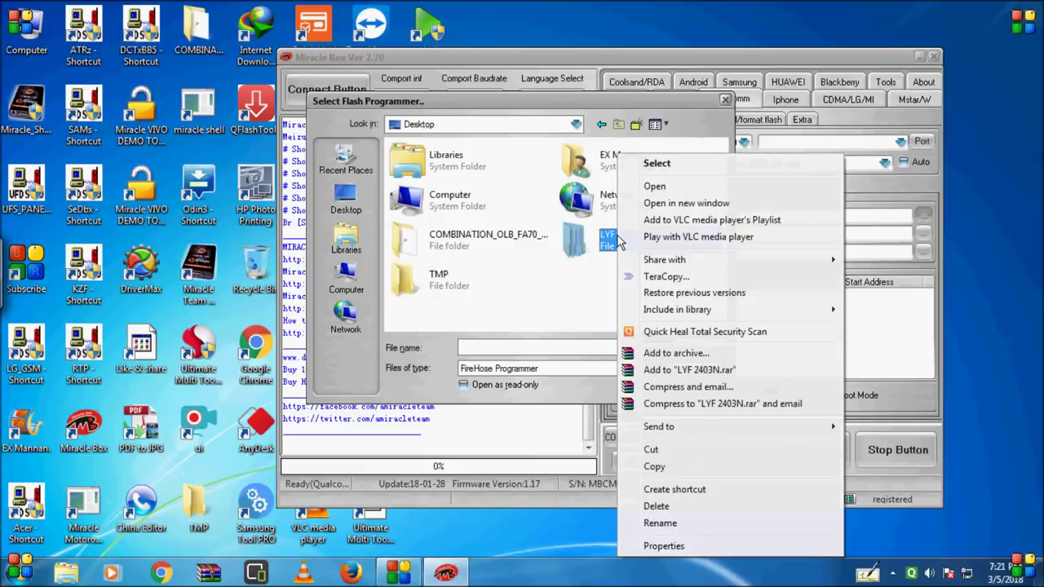
left_click(652, 186)
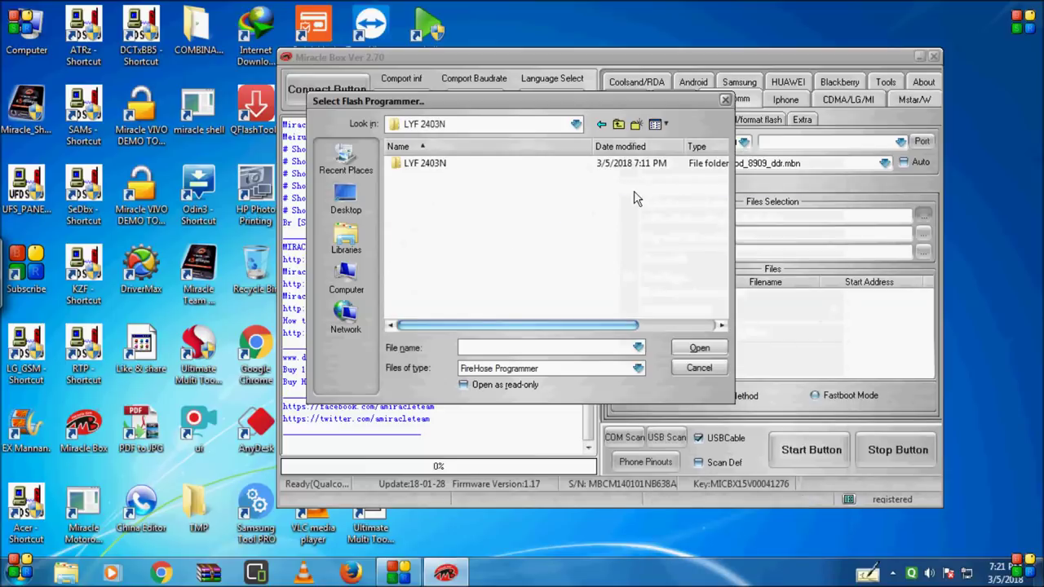
left_click(426, 168)
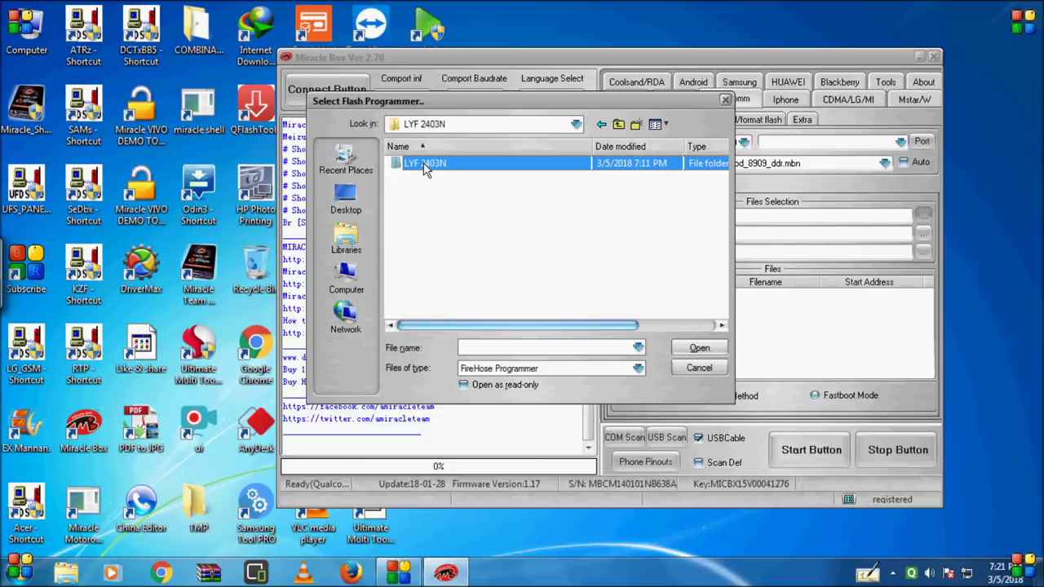
right_click(424, 169)
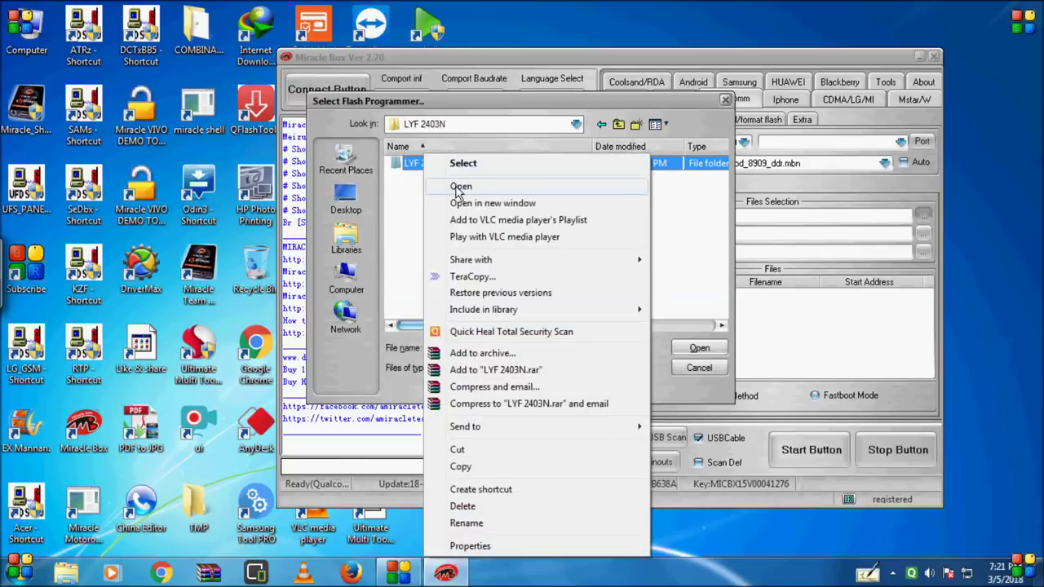
left_click(459, 188)
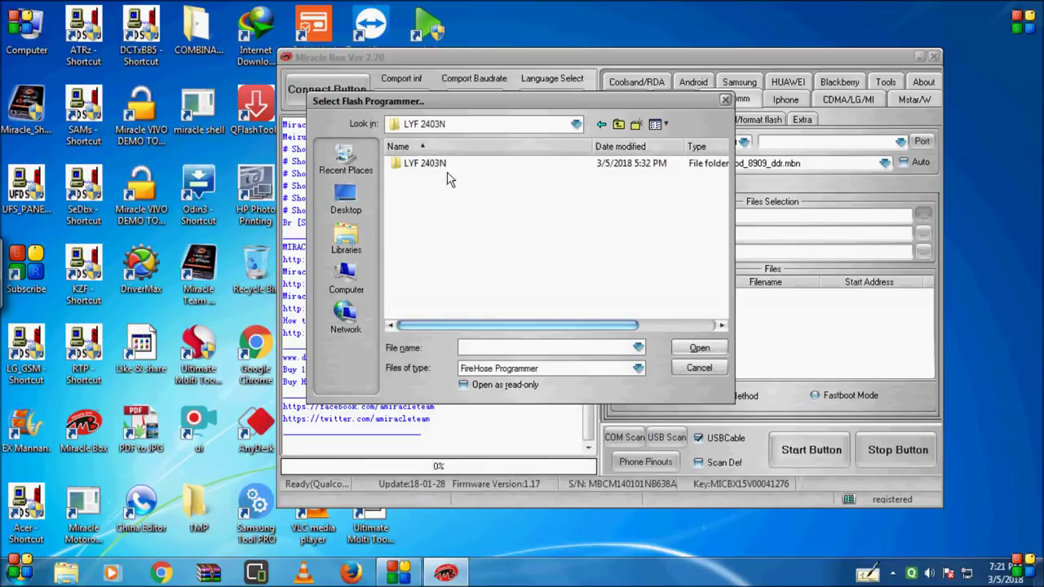
left_click(441, 167)
right_click(441, 167)
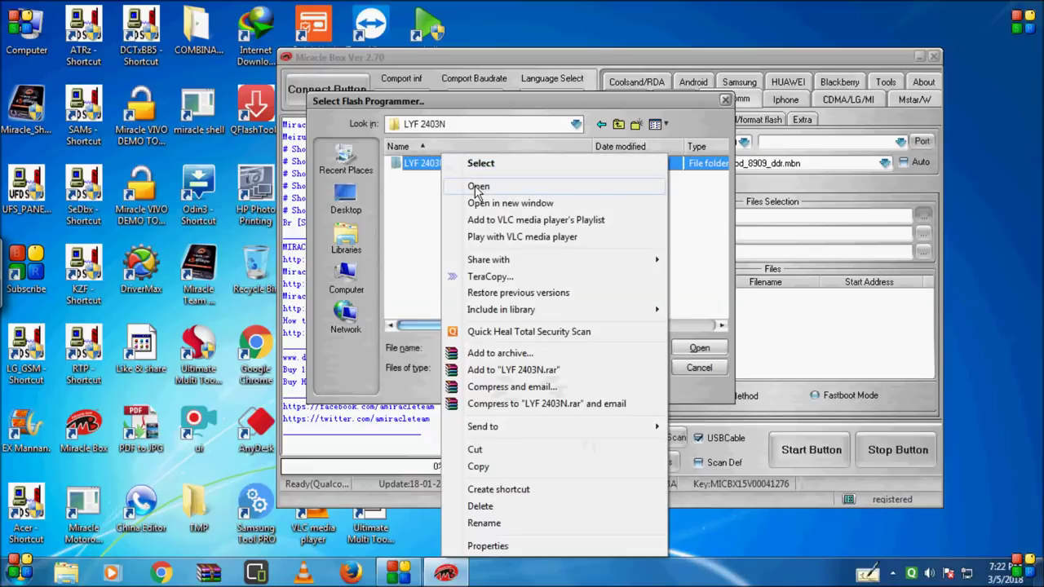
left_click(477, 187)
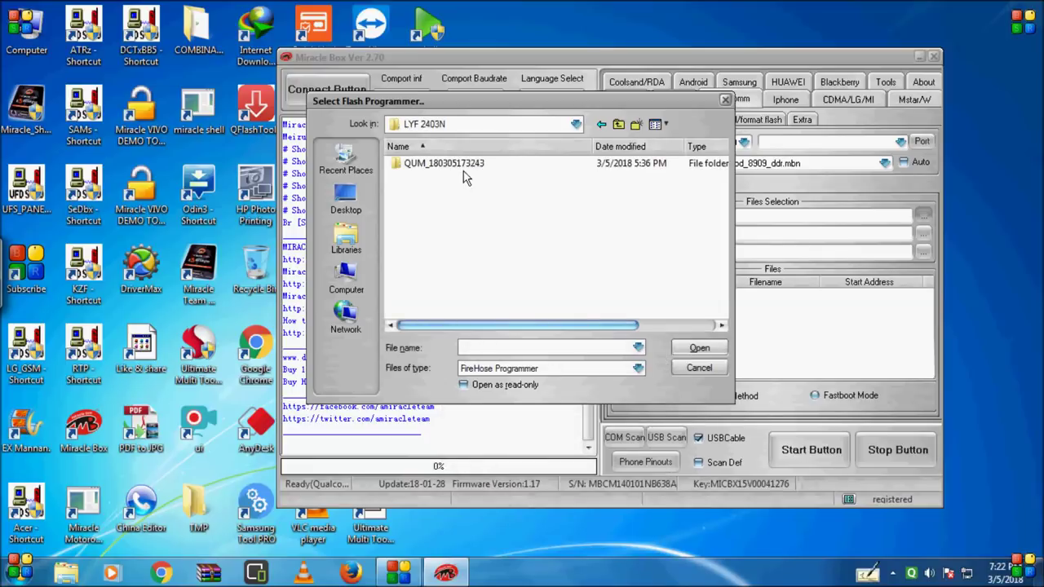
left_click(458, 165)
right_click(459, 163)
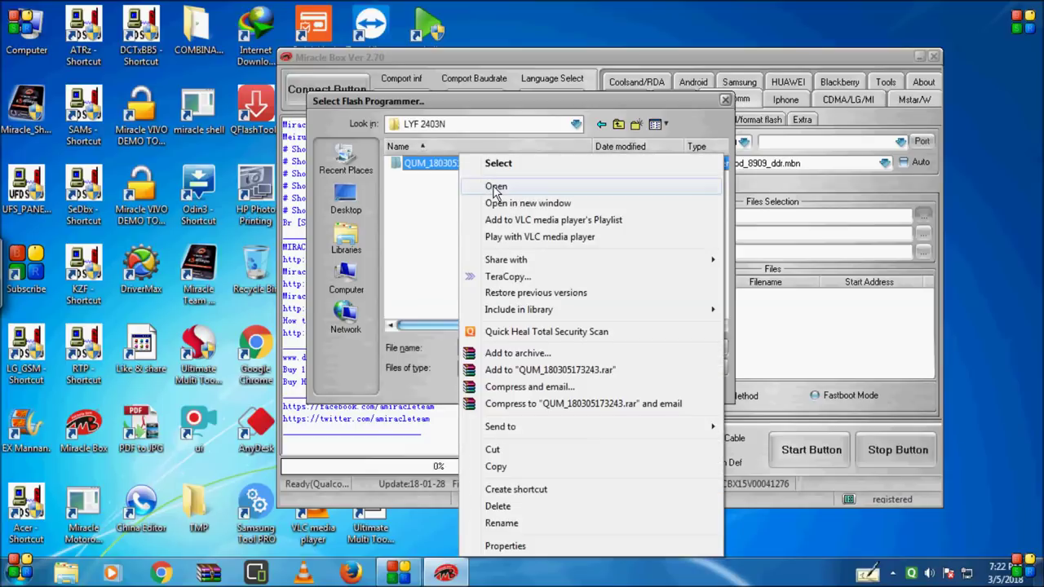
left_click(495, 189)
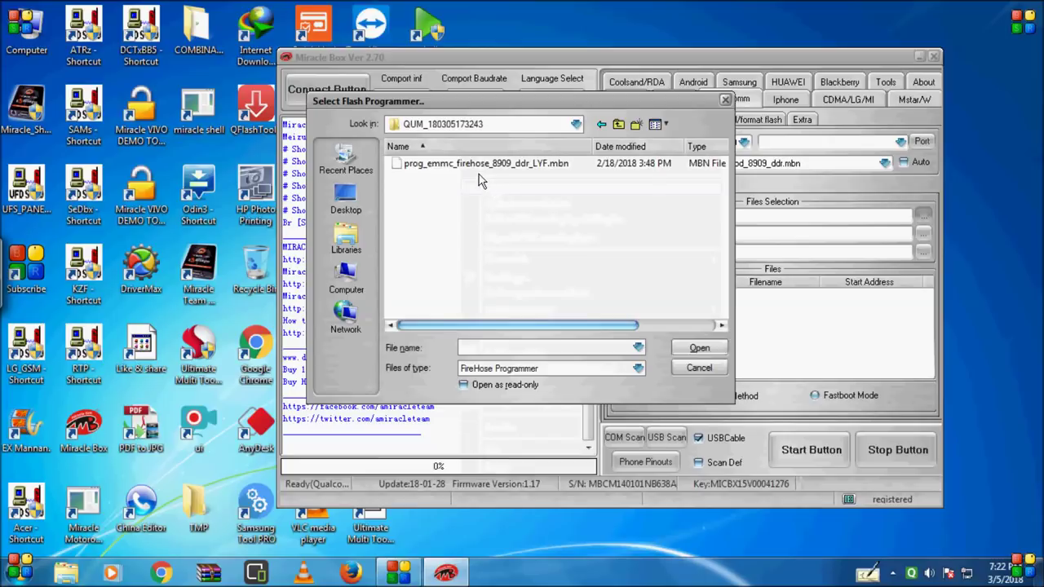
left_click(473, 163)
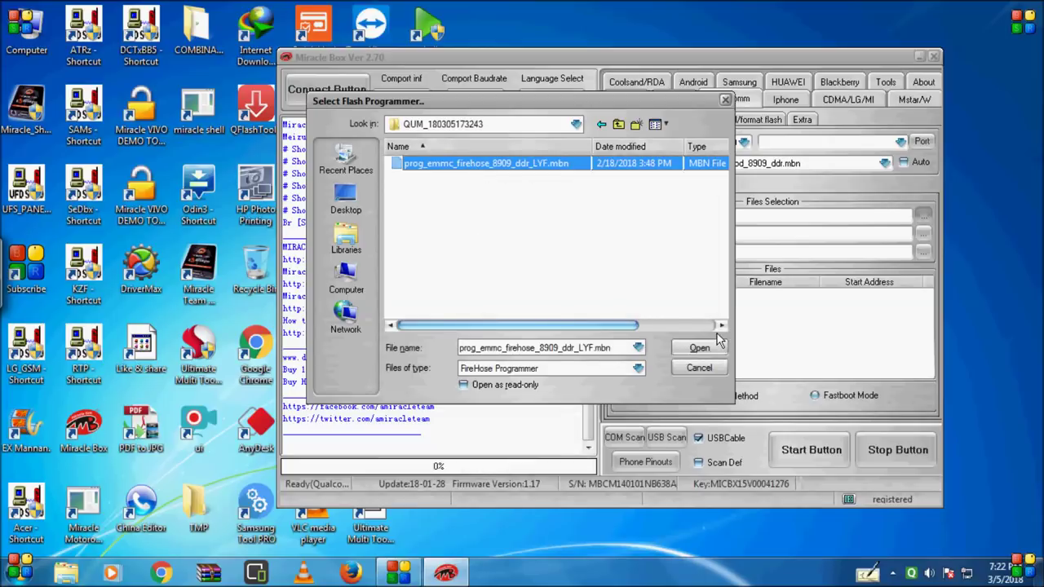
left_click(690, 347)
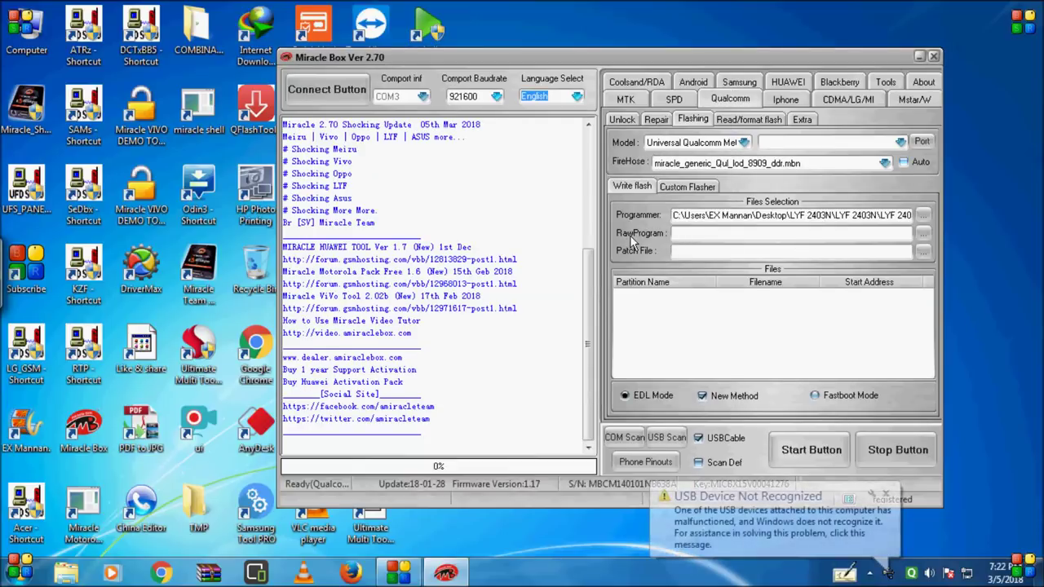
left_click(921, 234)
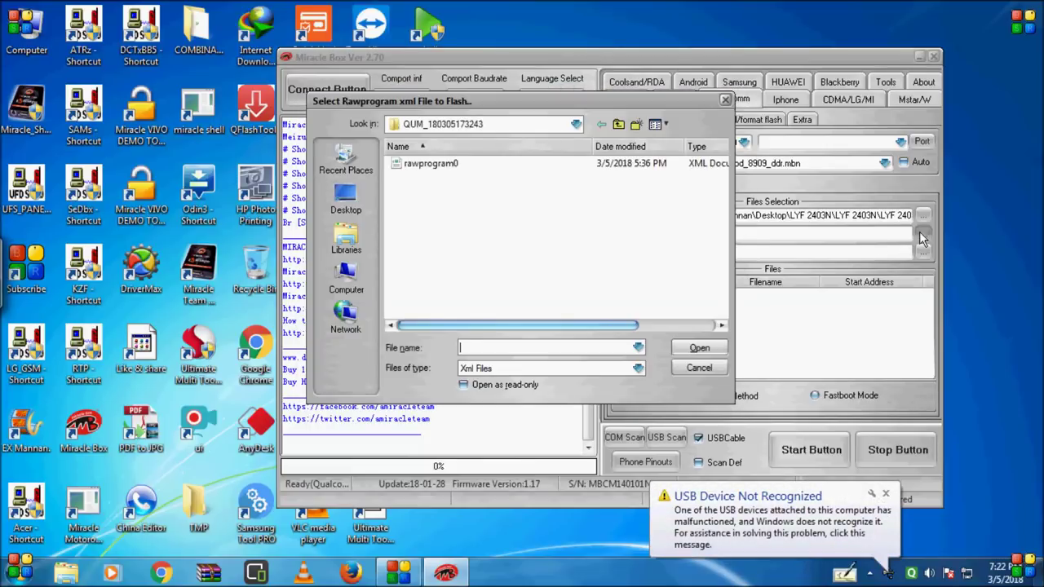
left_click(447, 164)
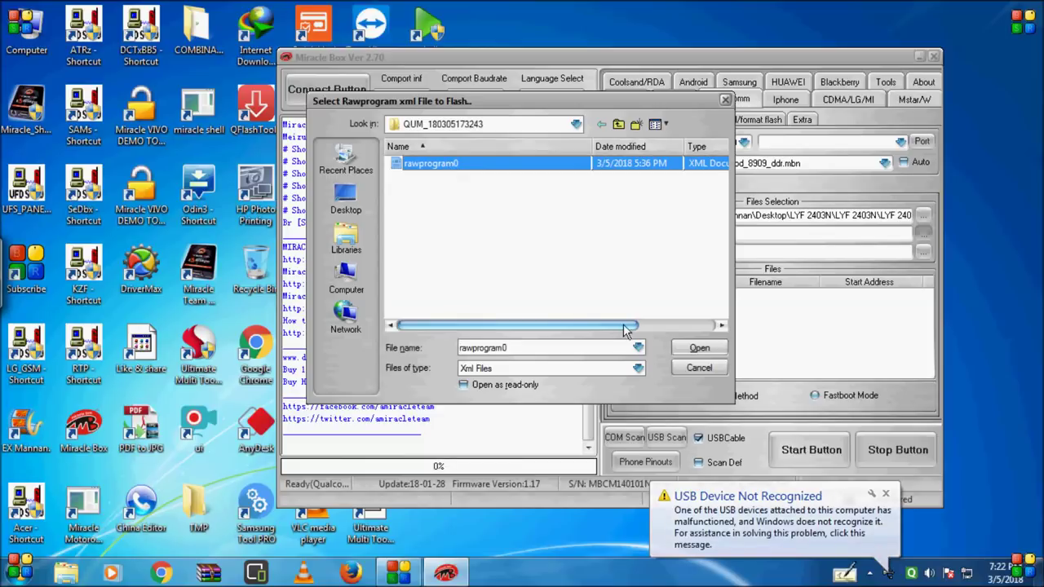
left_click(699, 348)
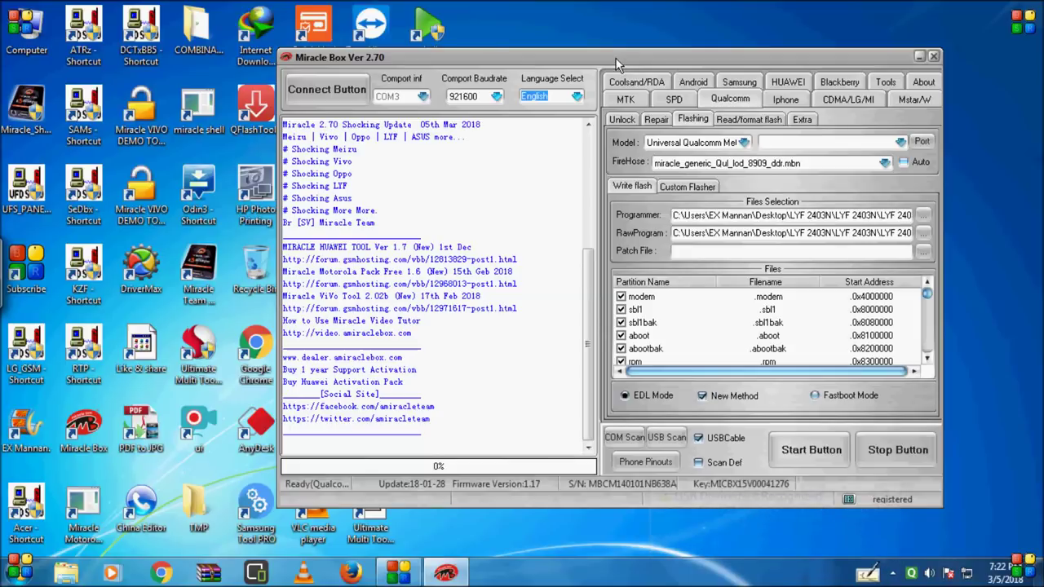
Nudge the Miracle Box window aside, scan for communication ports and review the available port list.
left_click_drag(604, 58, 620, 50)
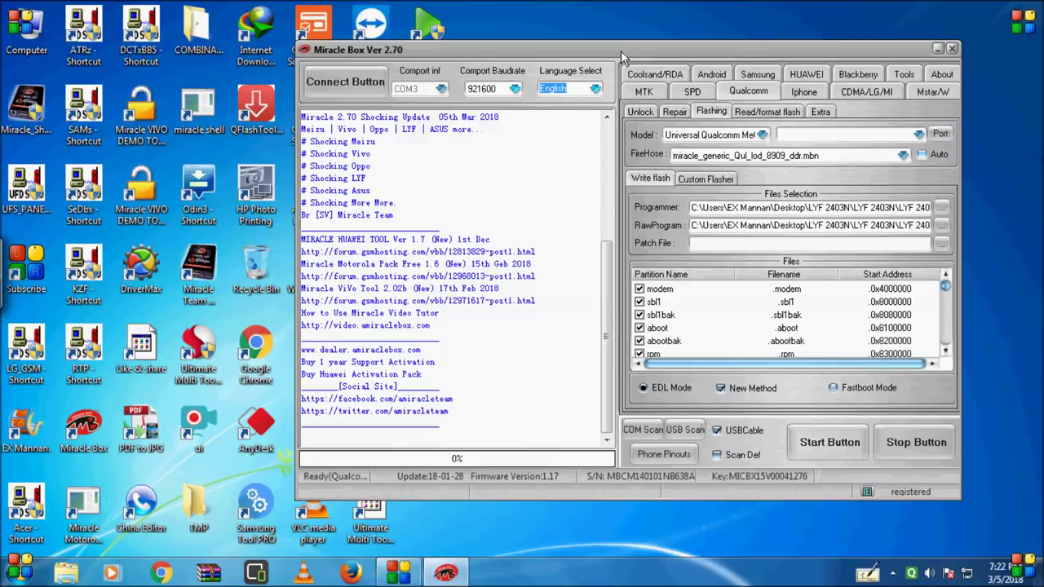
left_click(938, 137)
left_click(938, 137)
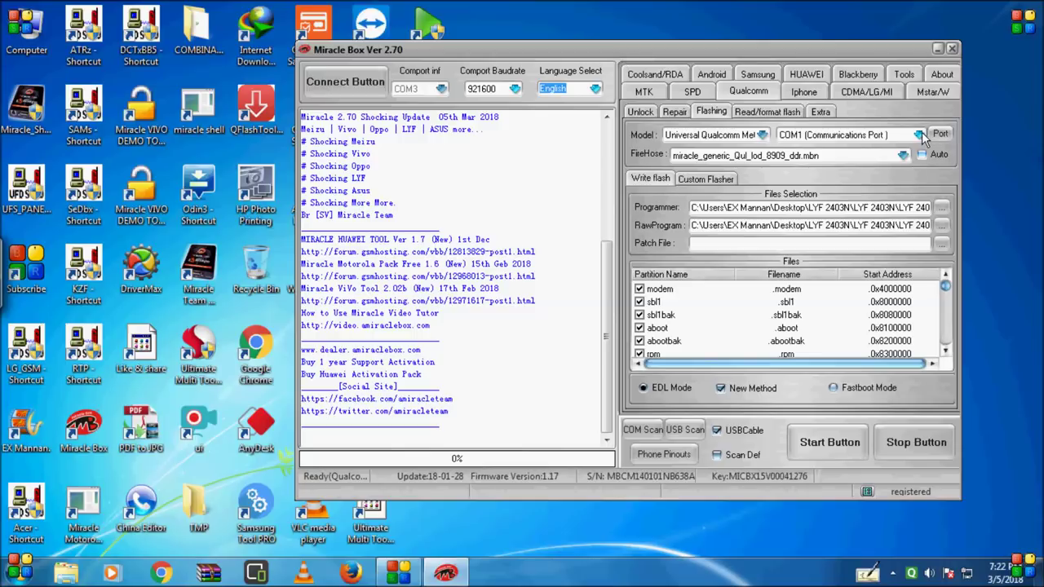
left_click(920, 136)
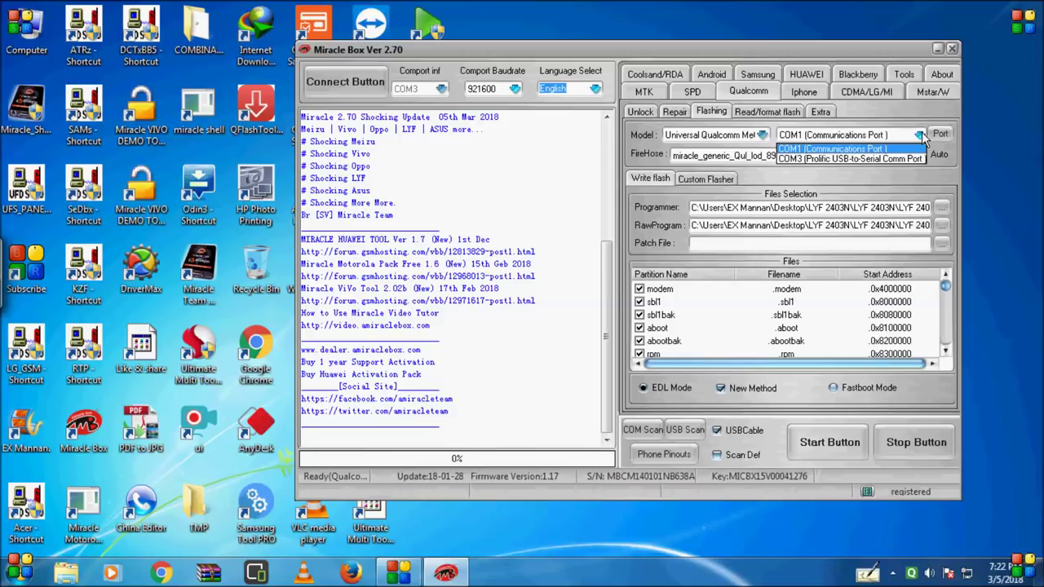
left_click(920, 137)
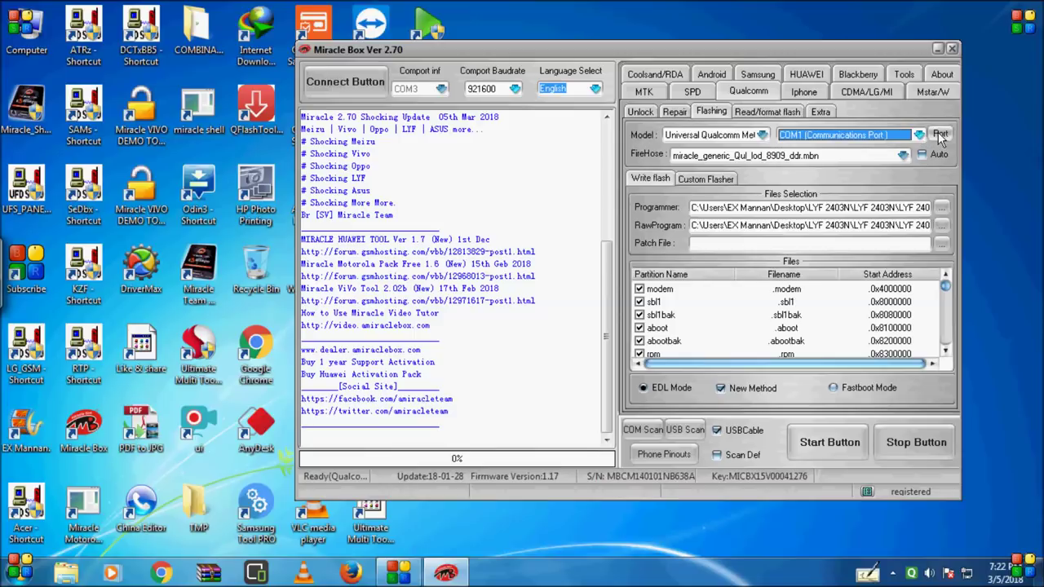
Open Device Manager from the computer's system properties, close the System window, and arrange Device Manager beside the Miracle Box window.
left_click(32, 31)
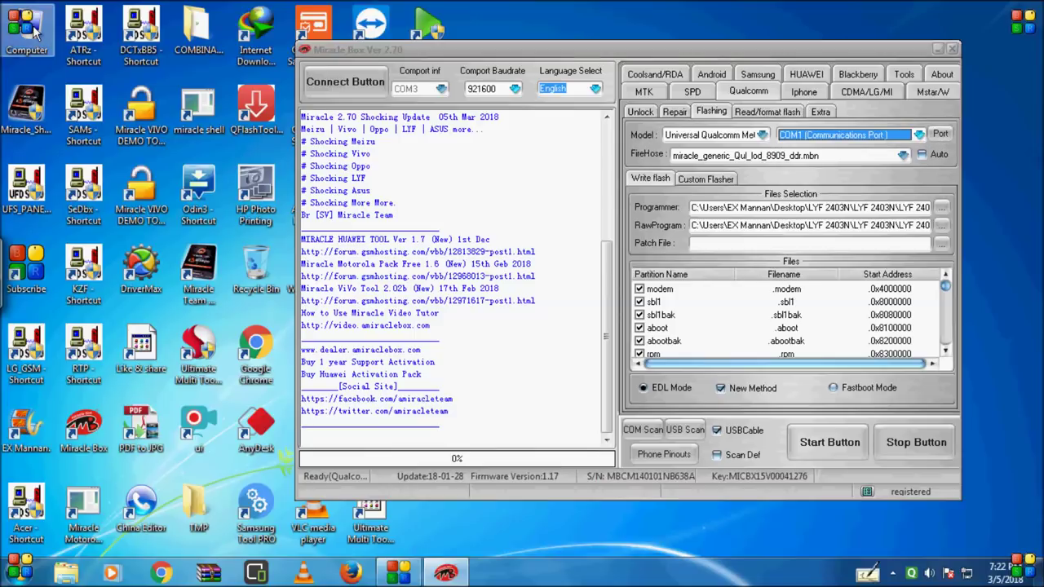
right_click(33, 31)
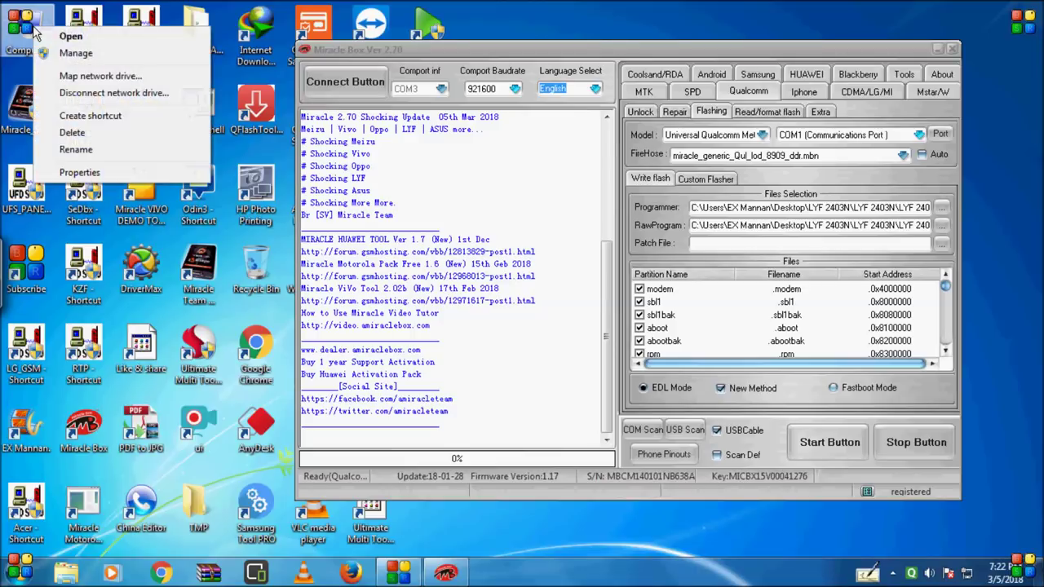
left_click(80, 174)
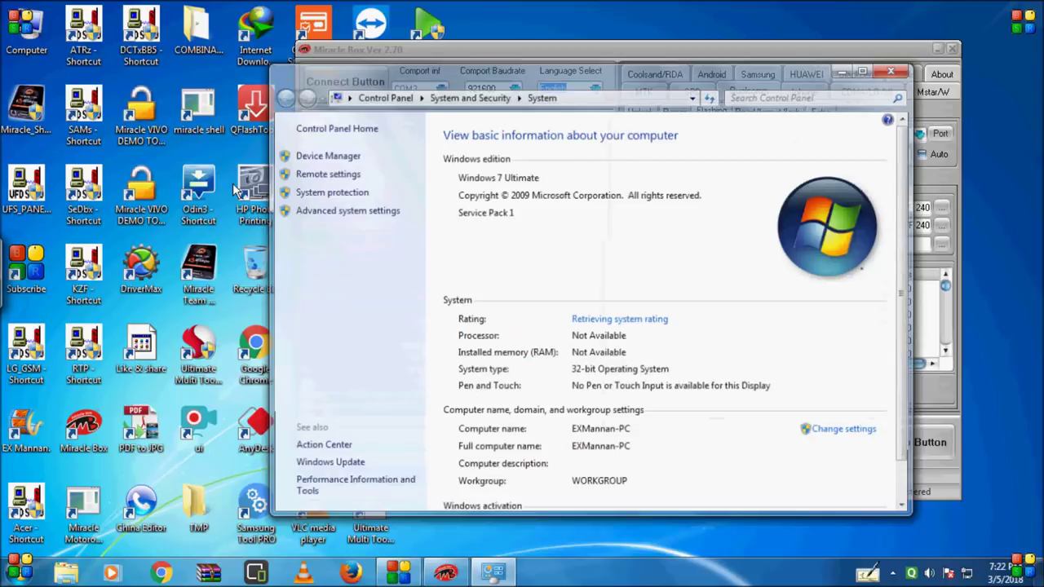
left_click(326, 156)
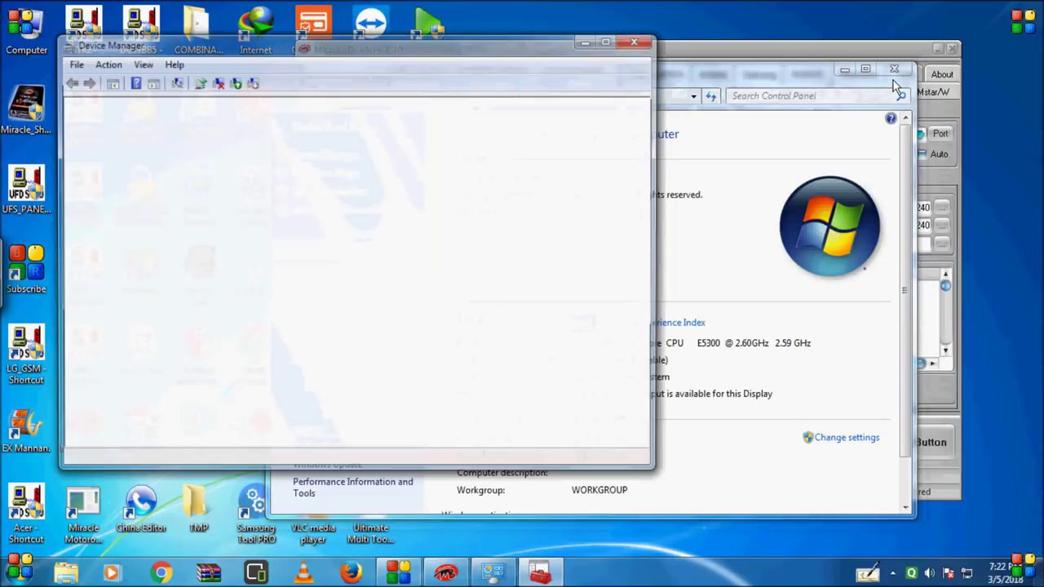
left_click(896, 71)
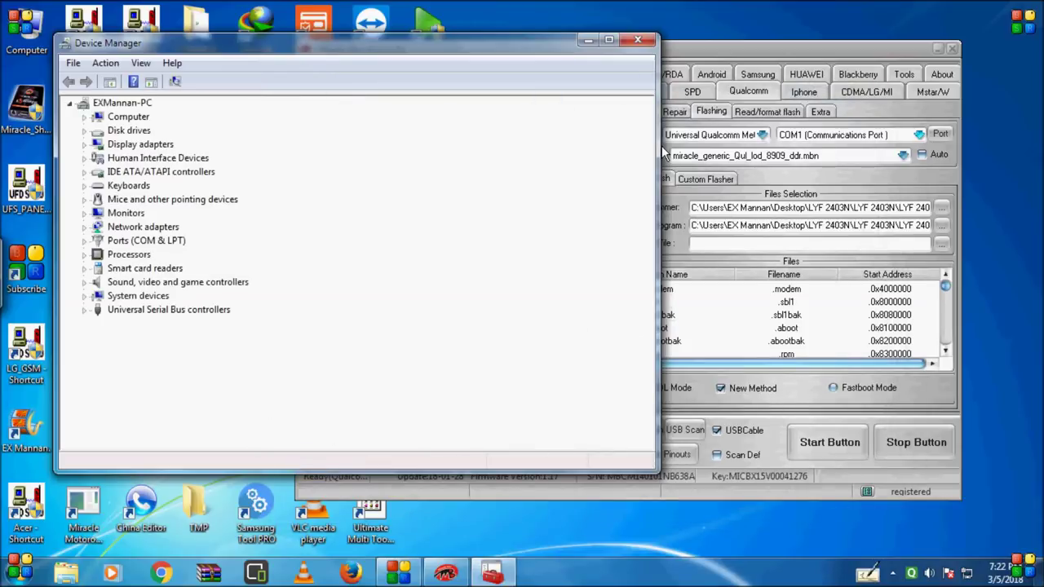
left_click_drag(660, 145, 315, 209)
left_click_drag(543, 49, 585, 32)
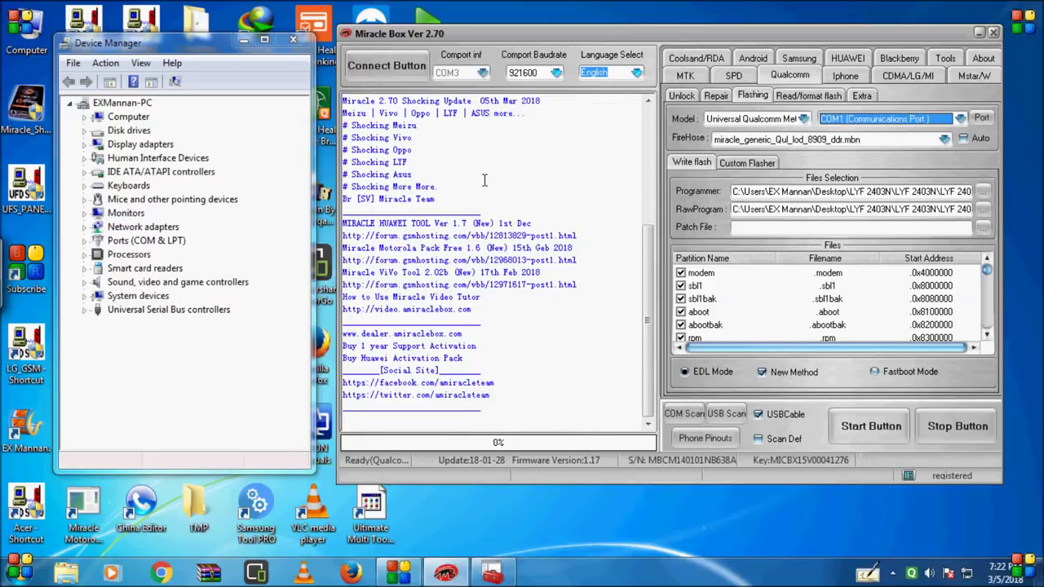
Check for the Qualcomm HS-USB QDLoader 9008 port in Device Manager, rescan the ports in Miracle Box and select COM66 as the phone's port.
left_click(83, 243)
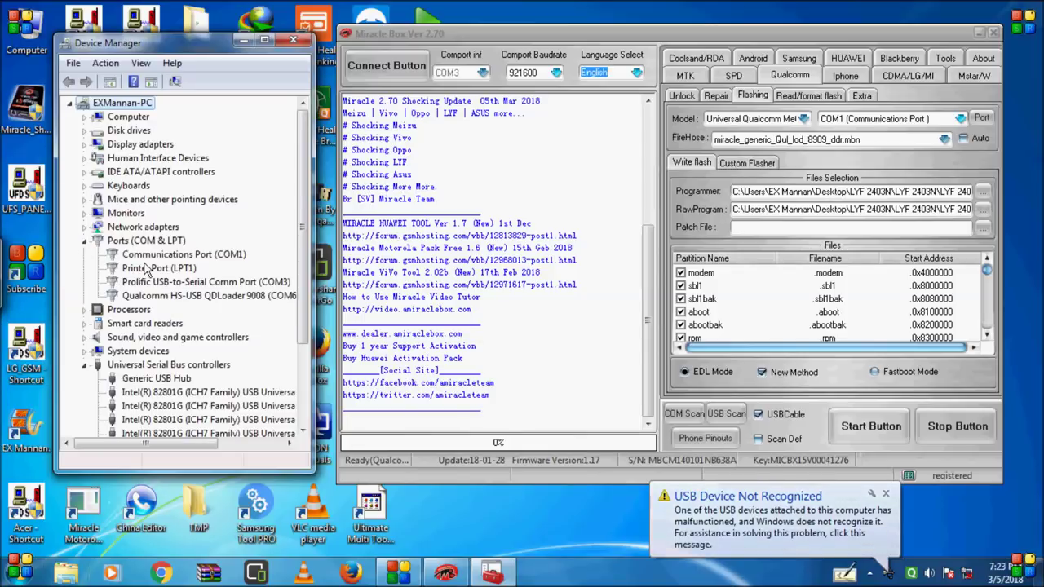
left_click(151, 295)
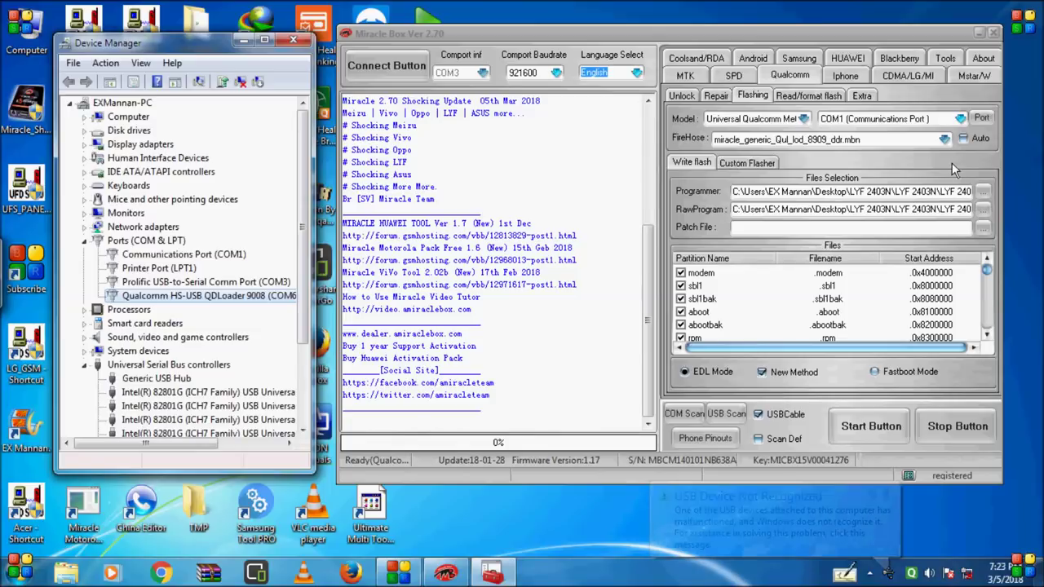
left_click(982, 118)
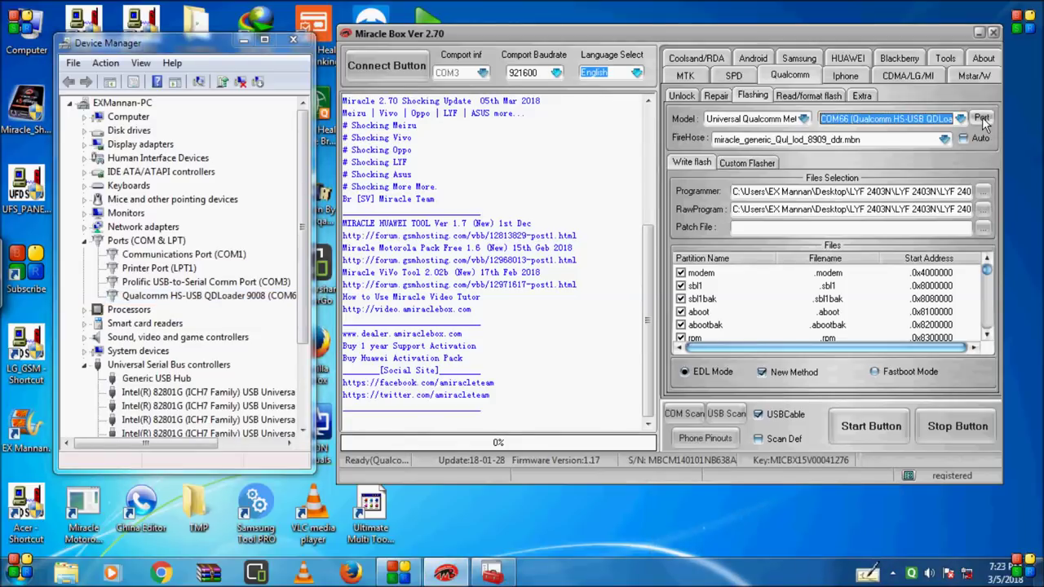
left_click(983, 119)
left_click(948, 119)
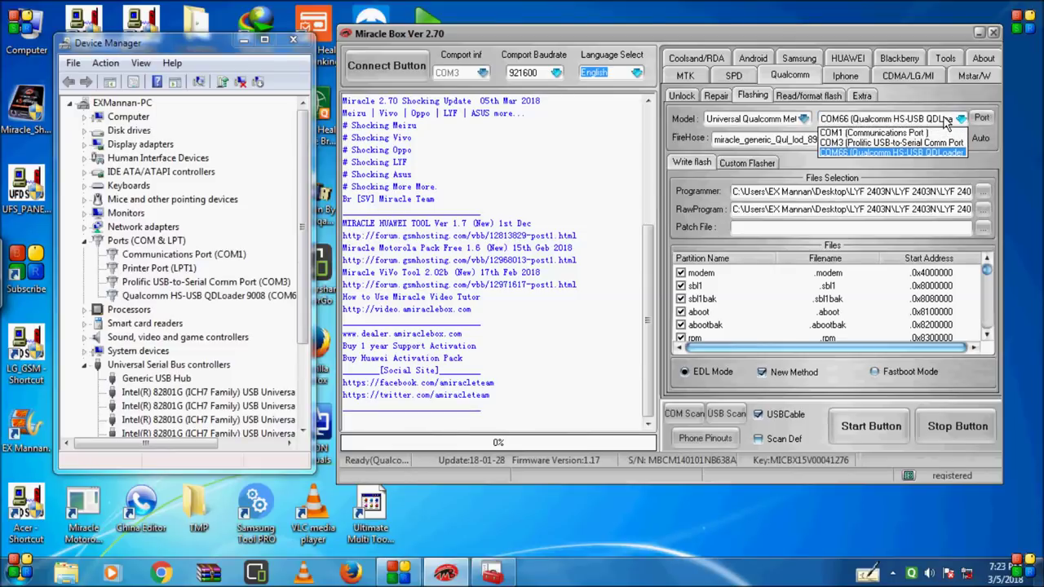
left_click(933, 153)
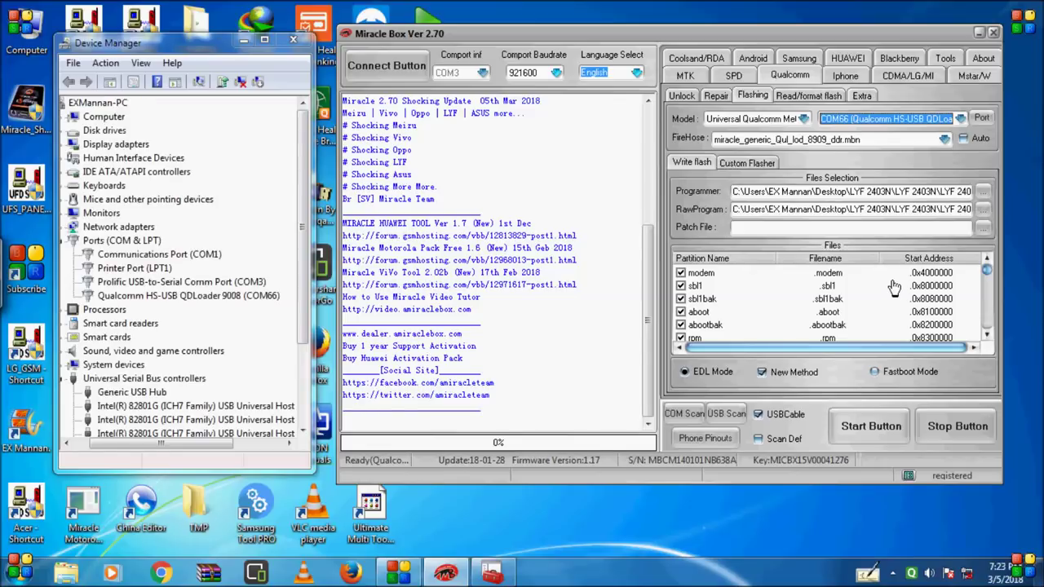
Set FireHose to prog_emmc_firehose_8909_ddr_LYF.mbn and start writing the firmware to the phone.
left_click(945, 138)
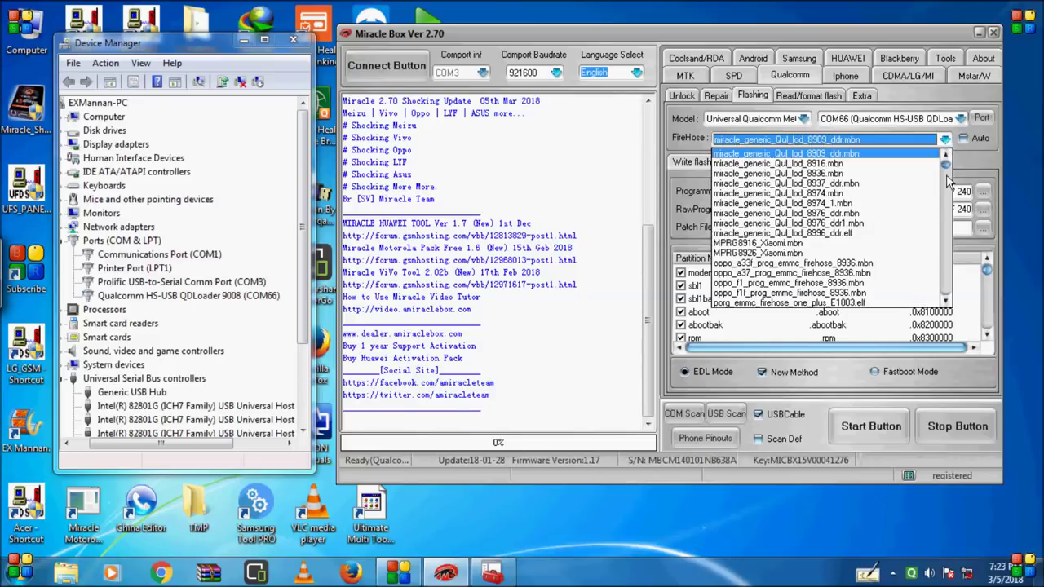
left_click(946, 301)
left_click(947, 301)
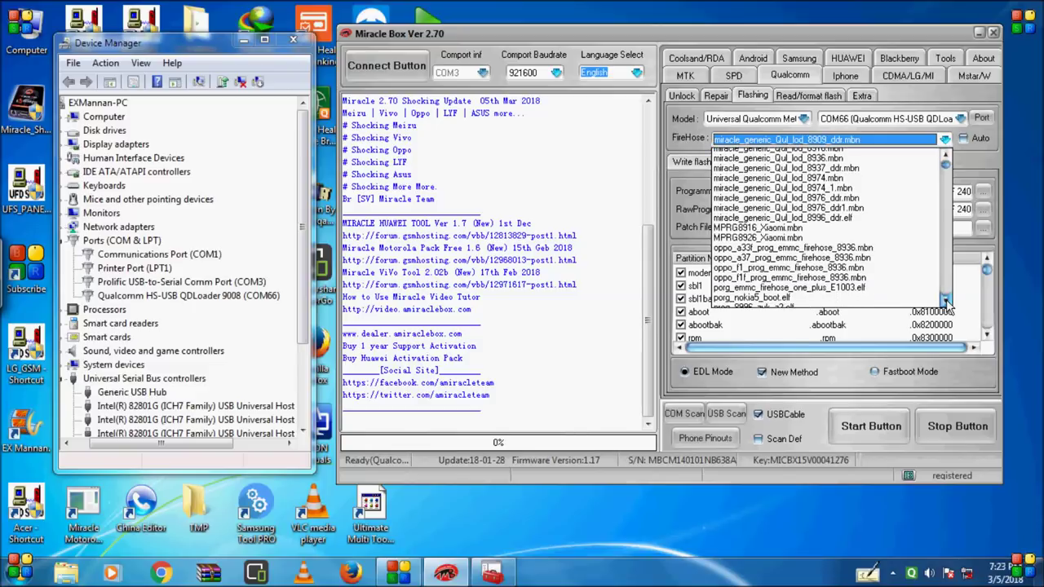
left_click(946, 302)
left_click(947, 302)
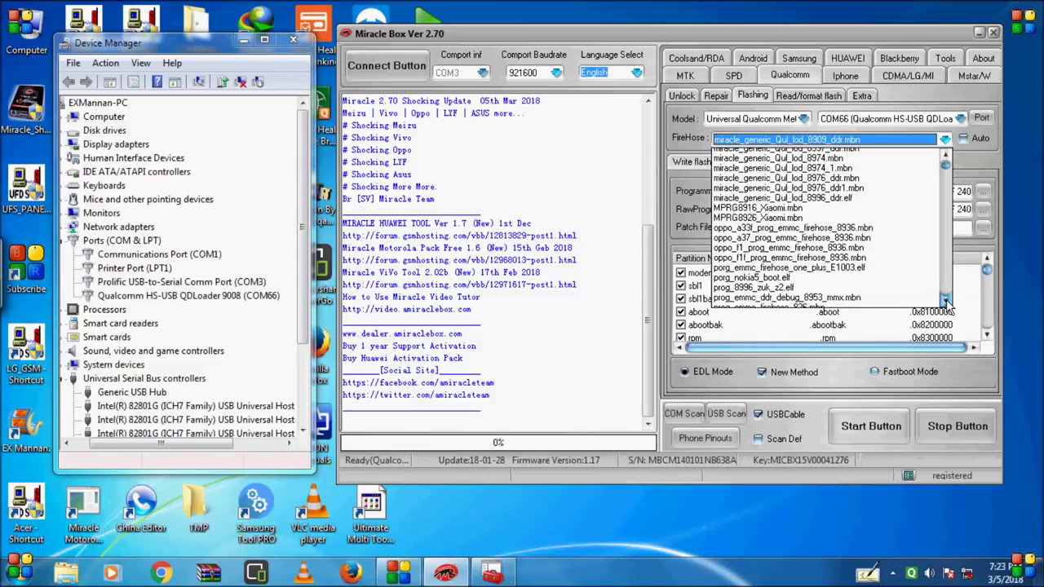
left_click(946, 302)
left_click(947, 302)
left_click(947, 302)
left_click(947, 302)
left_click(946, 301)
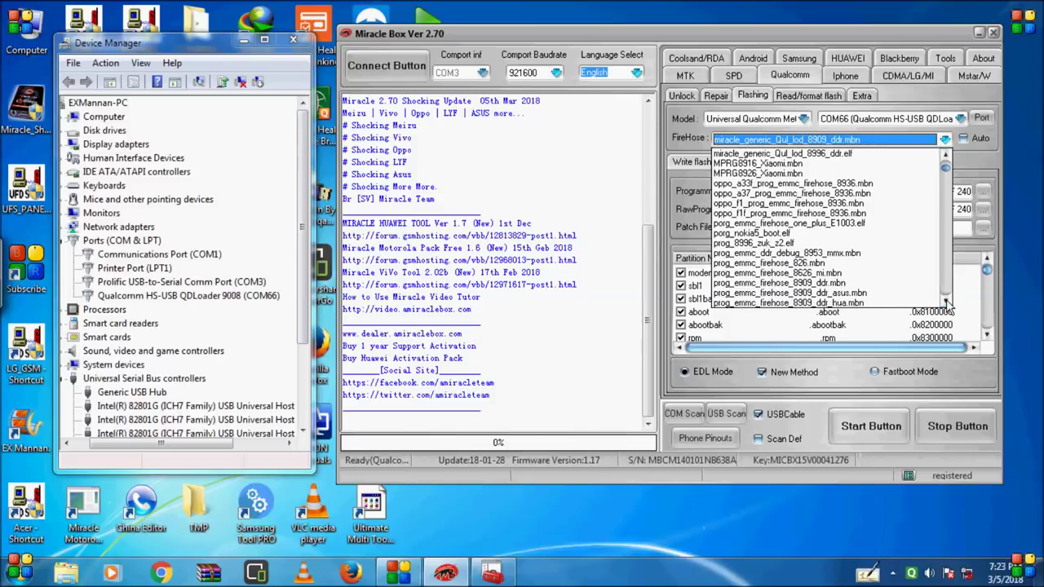
left_click(947, 302)
left_click(946, 302)
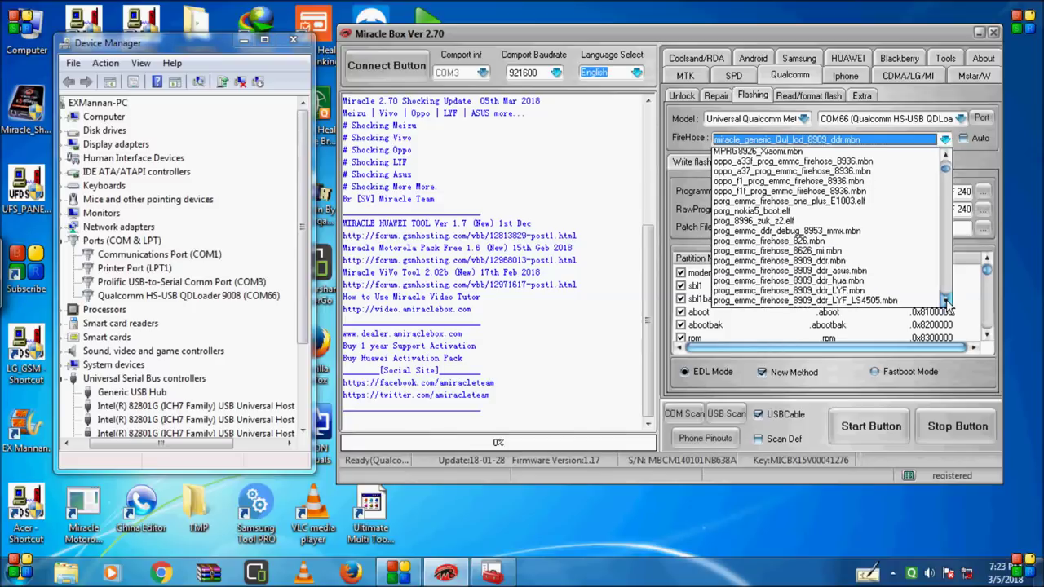
left_click(947, 302)
left_click(947, 302)
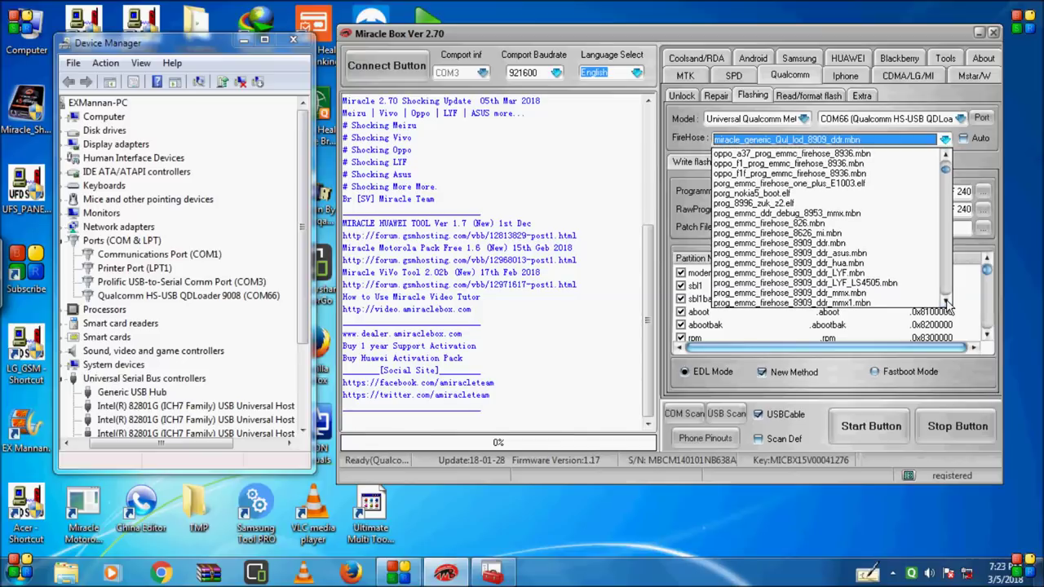
left_click(947, 302)
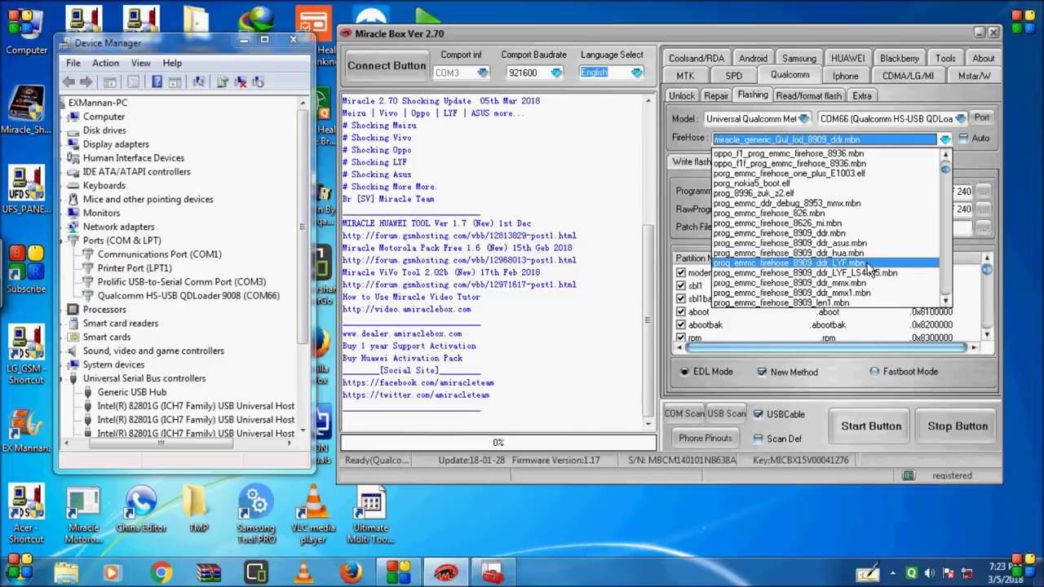
left_click(869, 264)
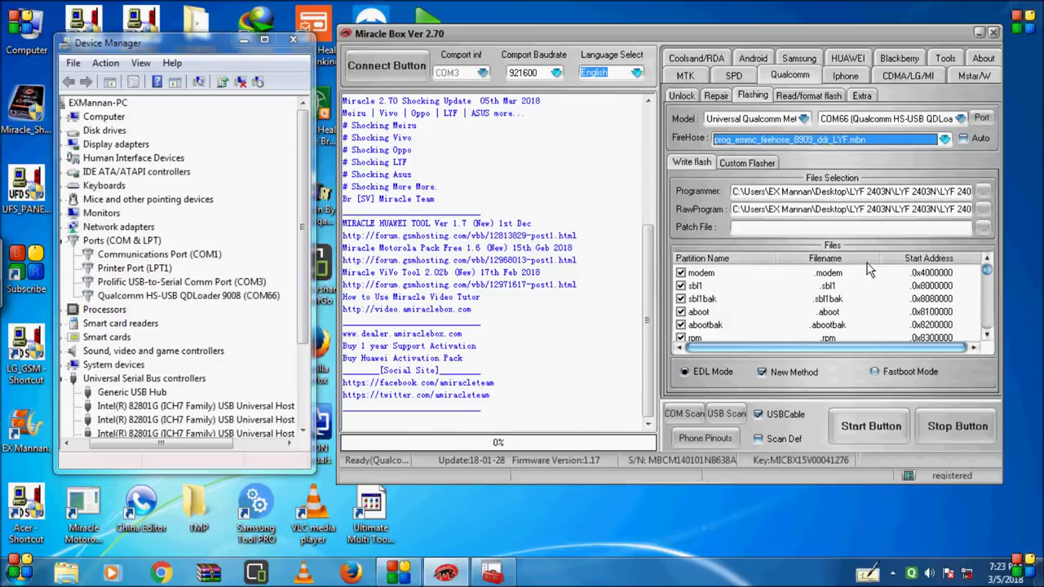
left_click(857, 425)
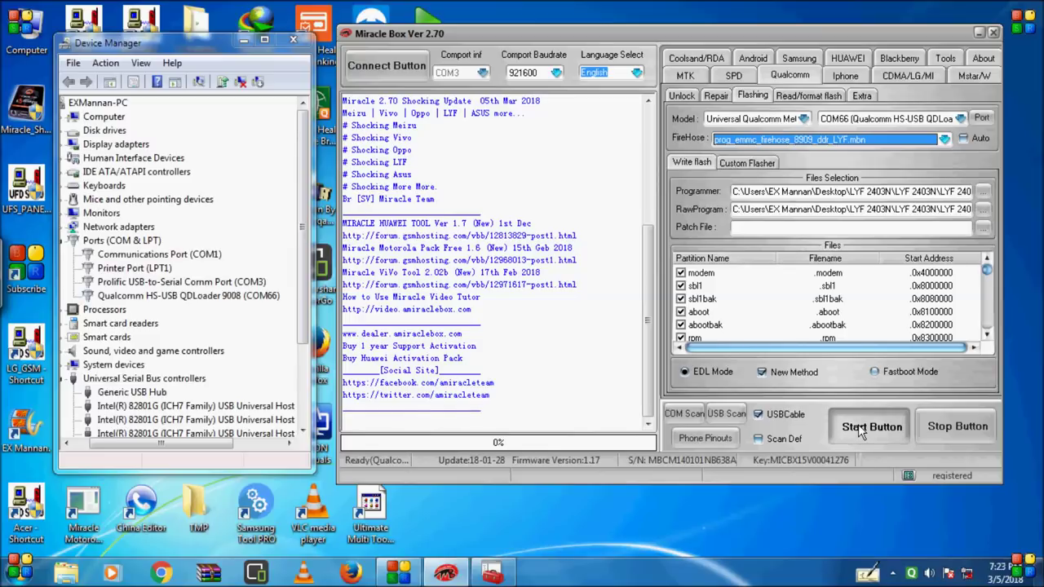